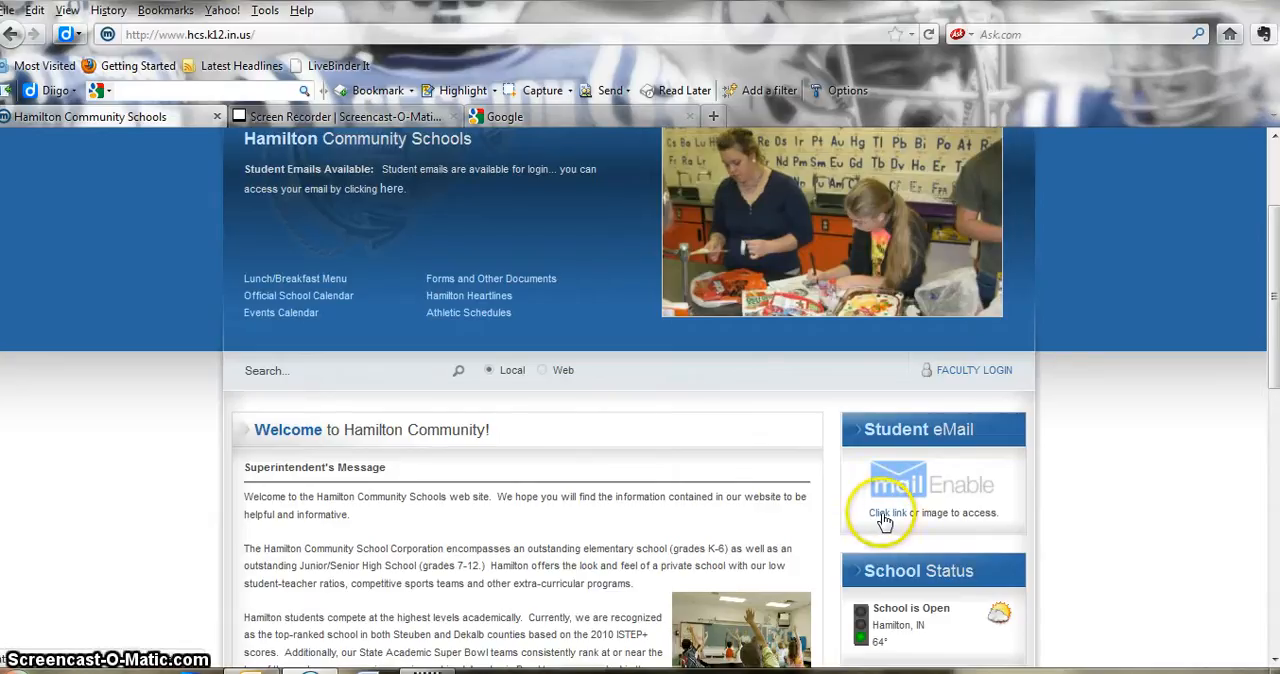
- Open the student email login page and replace the prefilled username with the account's username without the domain
{"action": "left_click", "coordinate": [900, 488]}
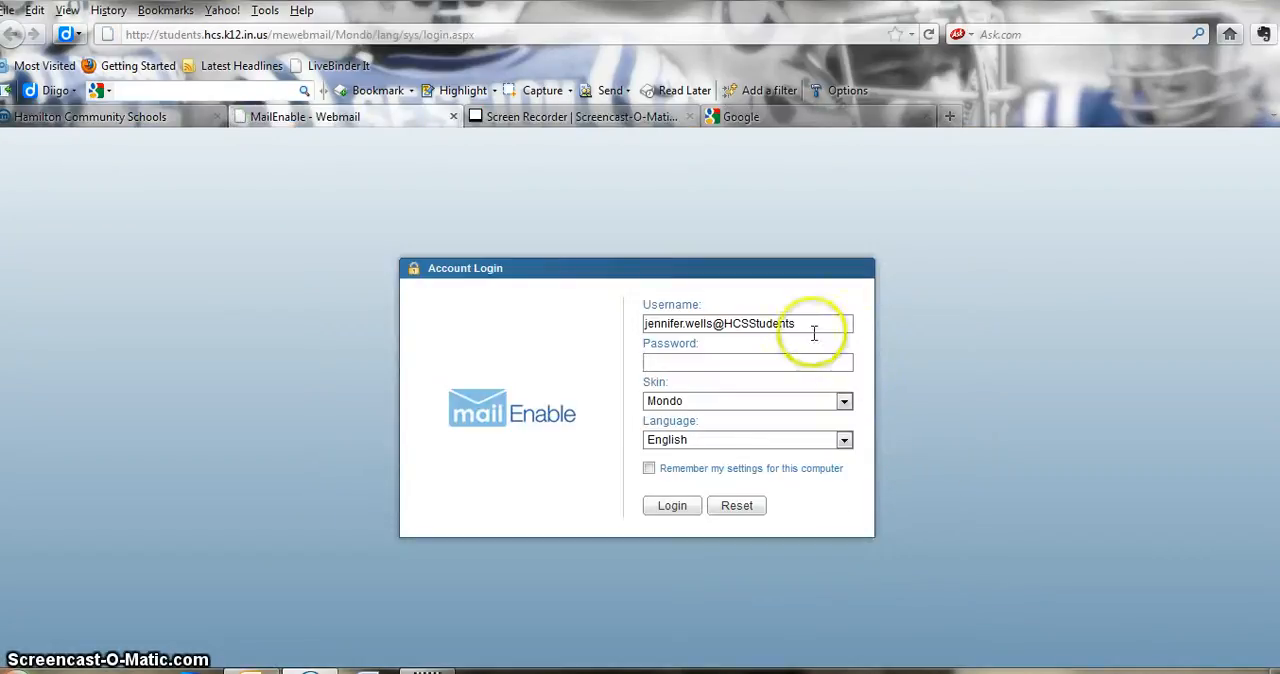
{"action": "left_click_drag", "start_coordinate": [812, 326], "coordinate": [491, 320]}
{"action": "key", "text": "BackSpace"}
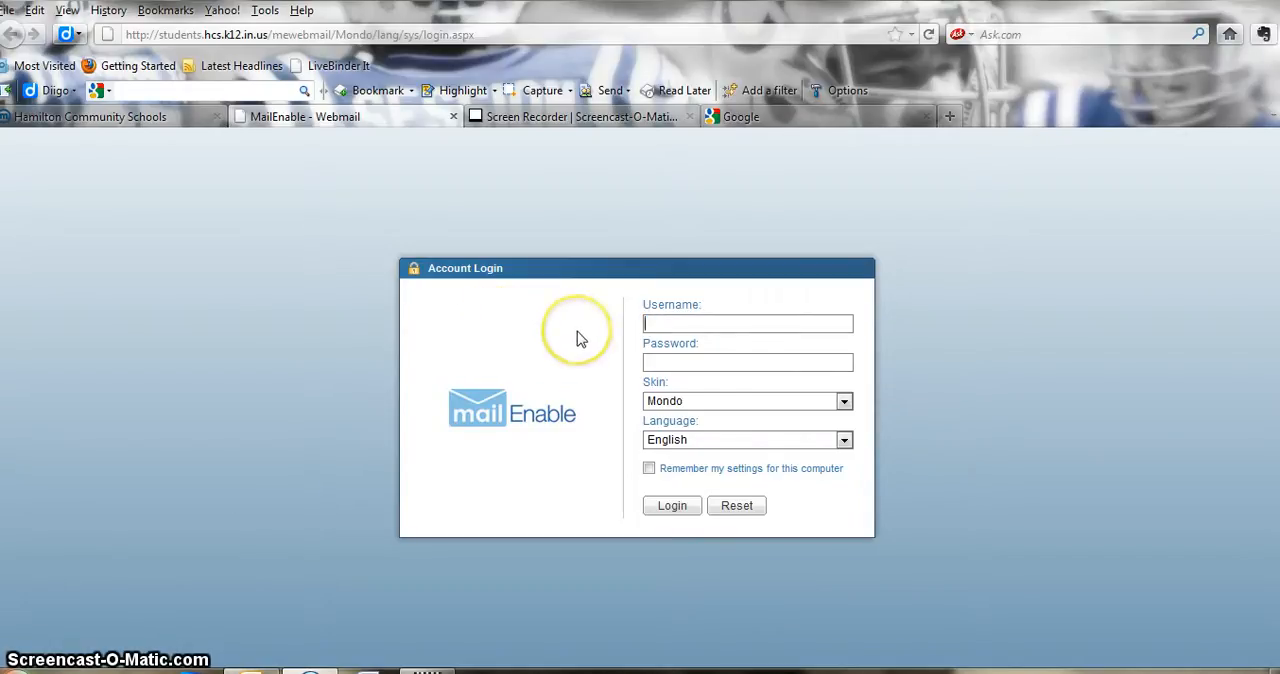
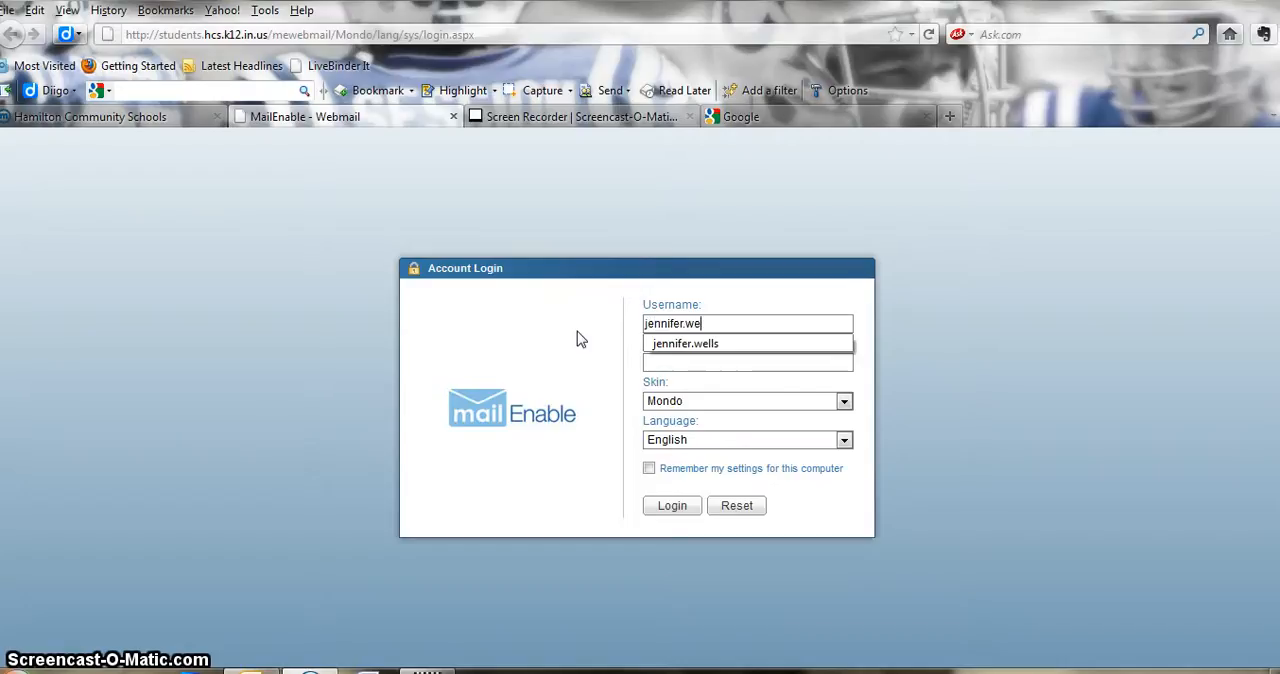
{"action": "key", "text": "Tab"}
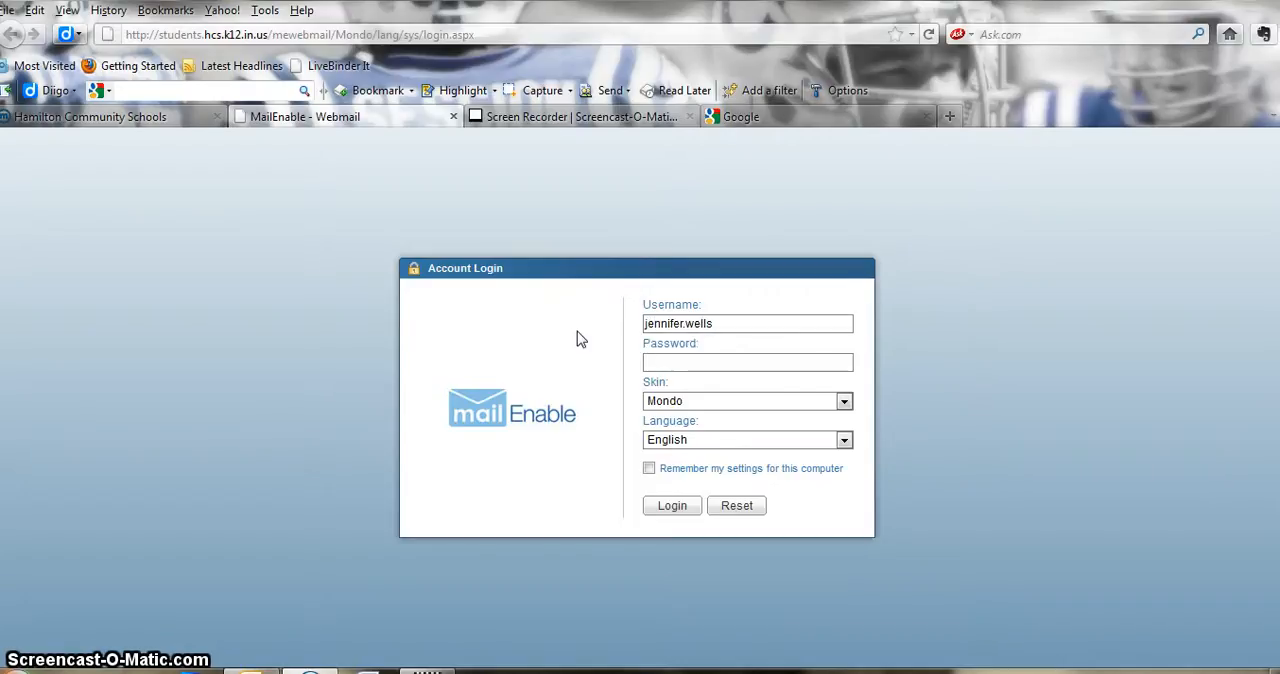
- Enter the account password, keep the Mondo skin and log in to the webmail
{"action": "type", "text": "••••••••"}
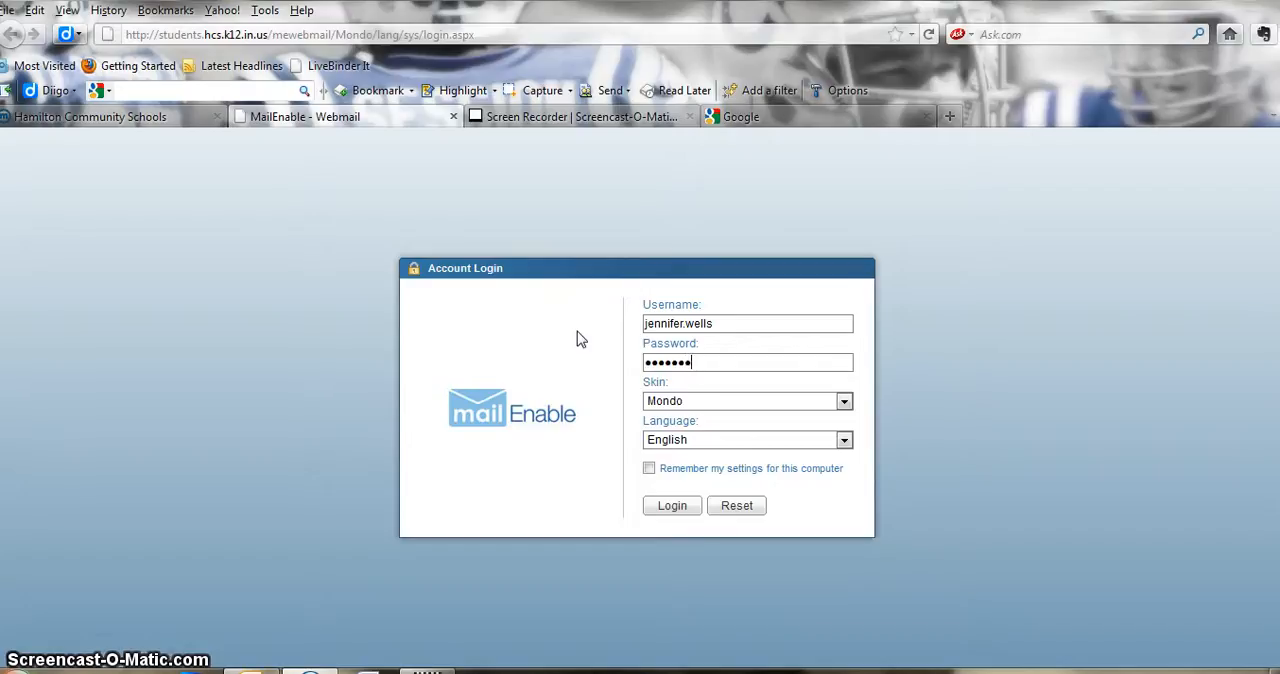
{"action": "left_click", "coordinate": [845, 401]}
{"action": "left_click", "coordinate": [845, 401]}
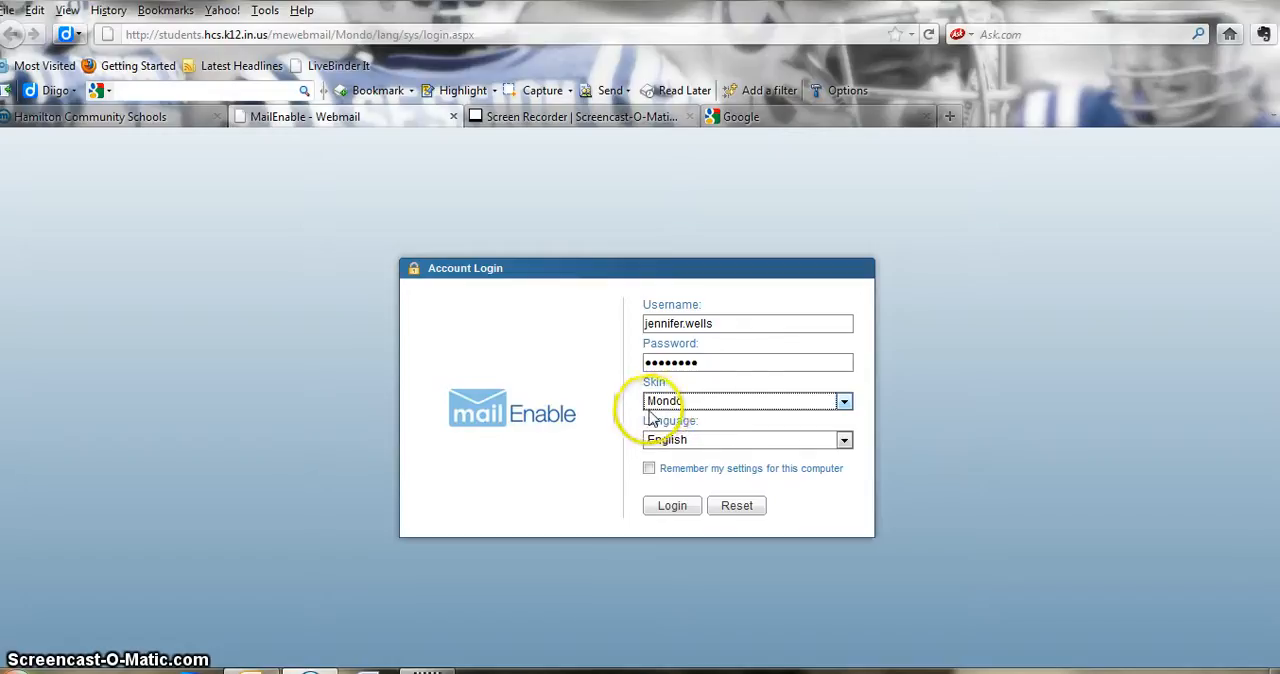
{"action": "left_click", "coordinate": [671, 512]}
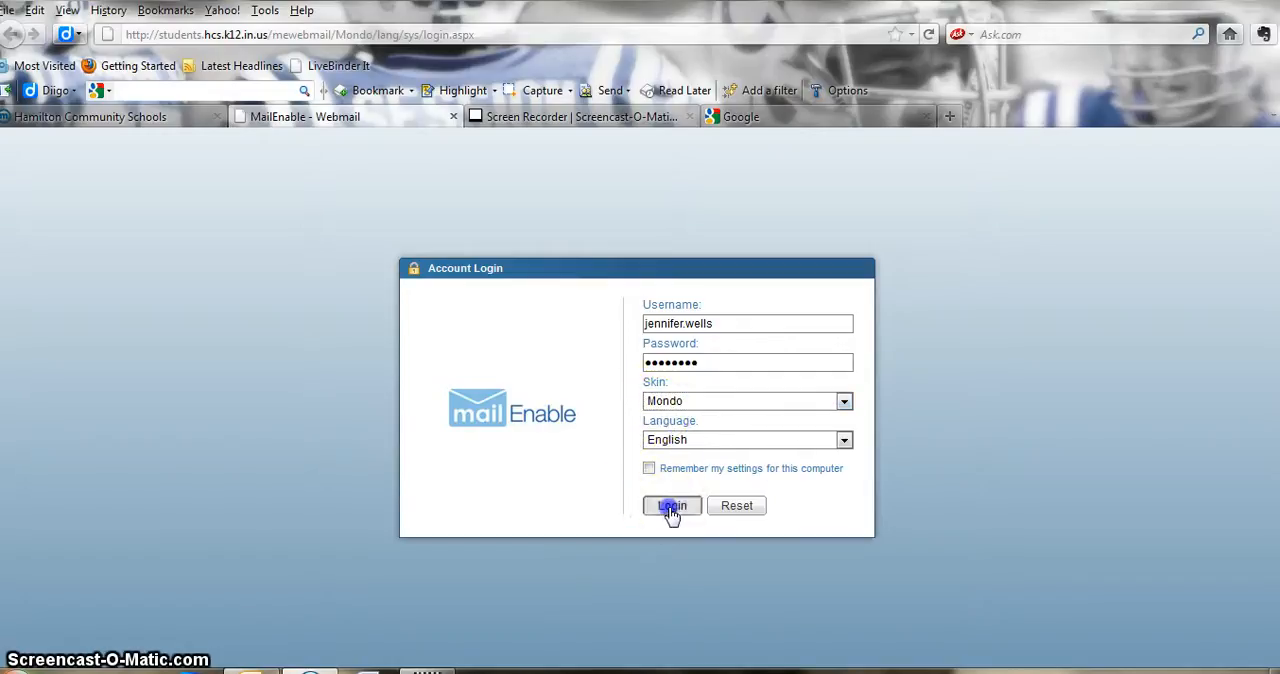
{"action": "left_click", "coordinate": [432, 82]}
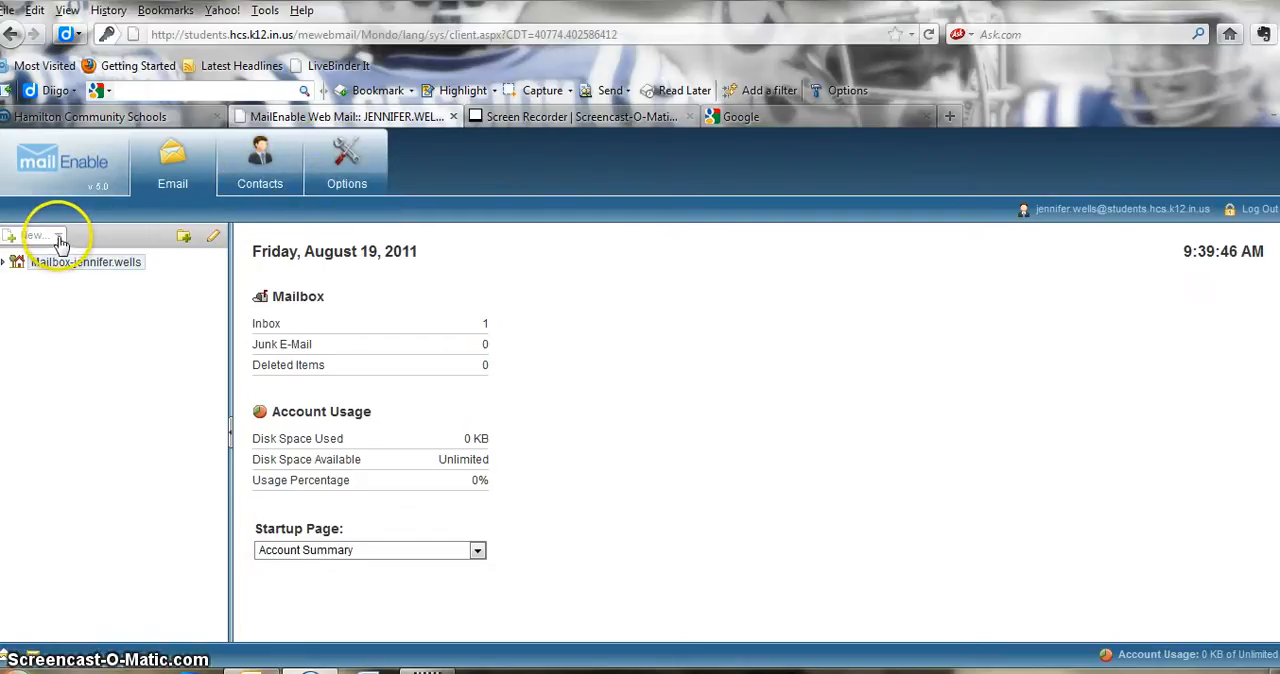
- Look through the startup page choices on the account summary, keeping Account Summary
{"action": "left_click", "coordinate": [214, 240]}
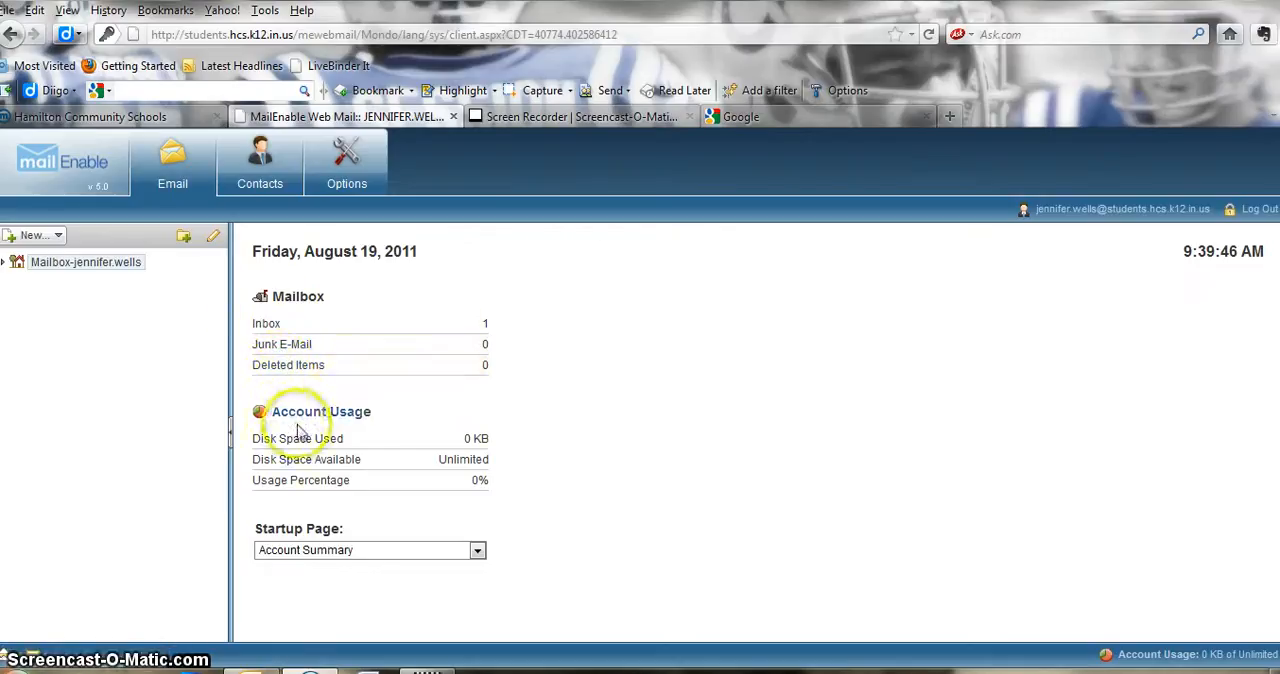
{"action": "left_click", "coordinate": [477, 552]}
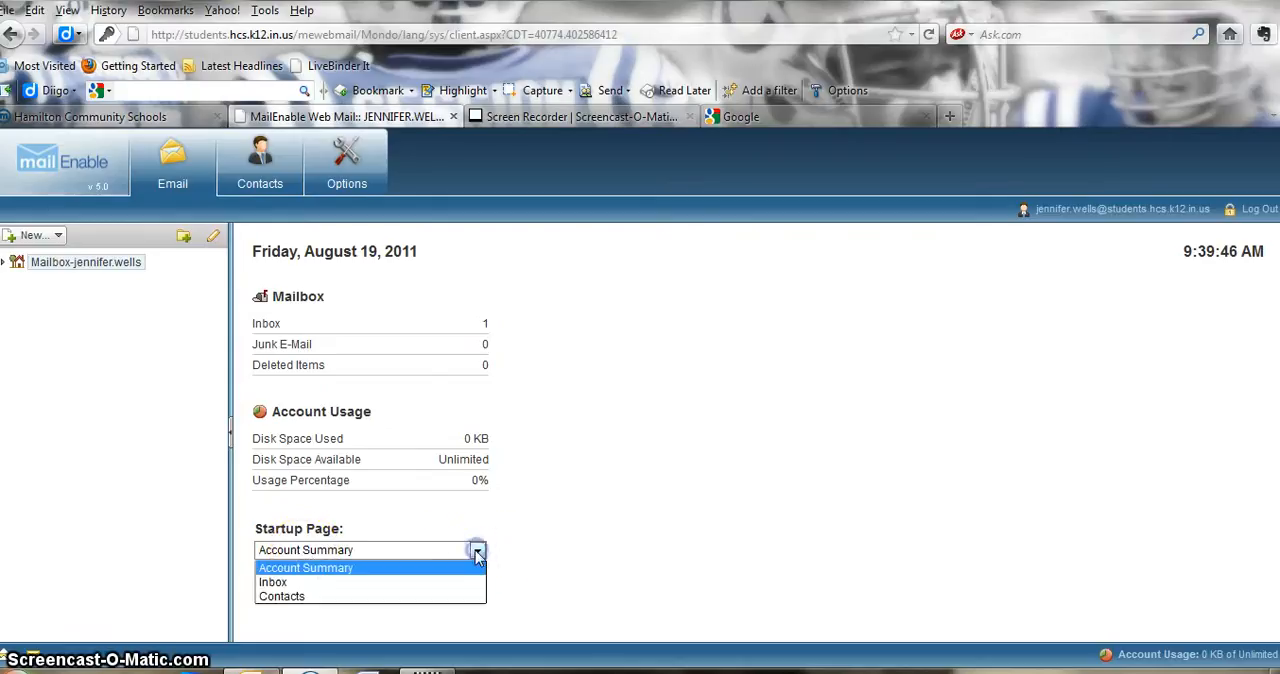
{"action": "left_click", "coordinate": [477, 555]}
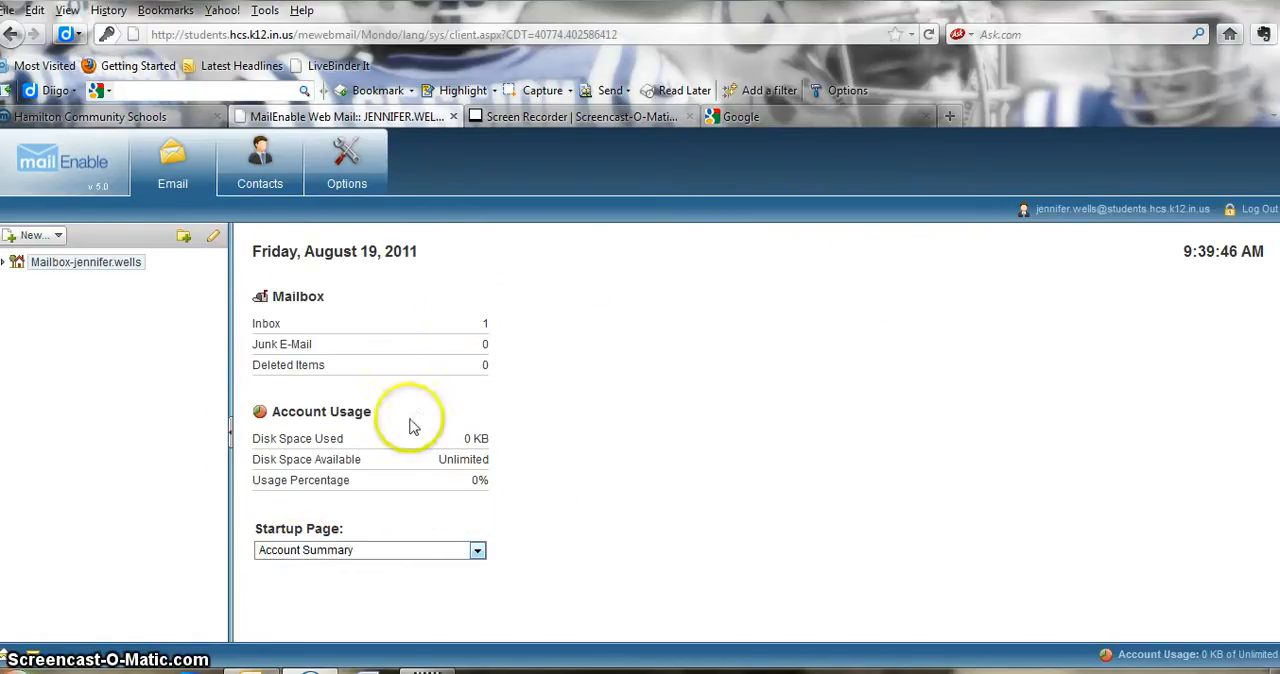
{"action": "left_click", "coordinate": [478, 552]}
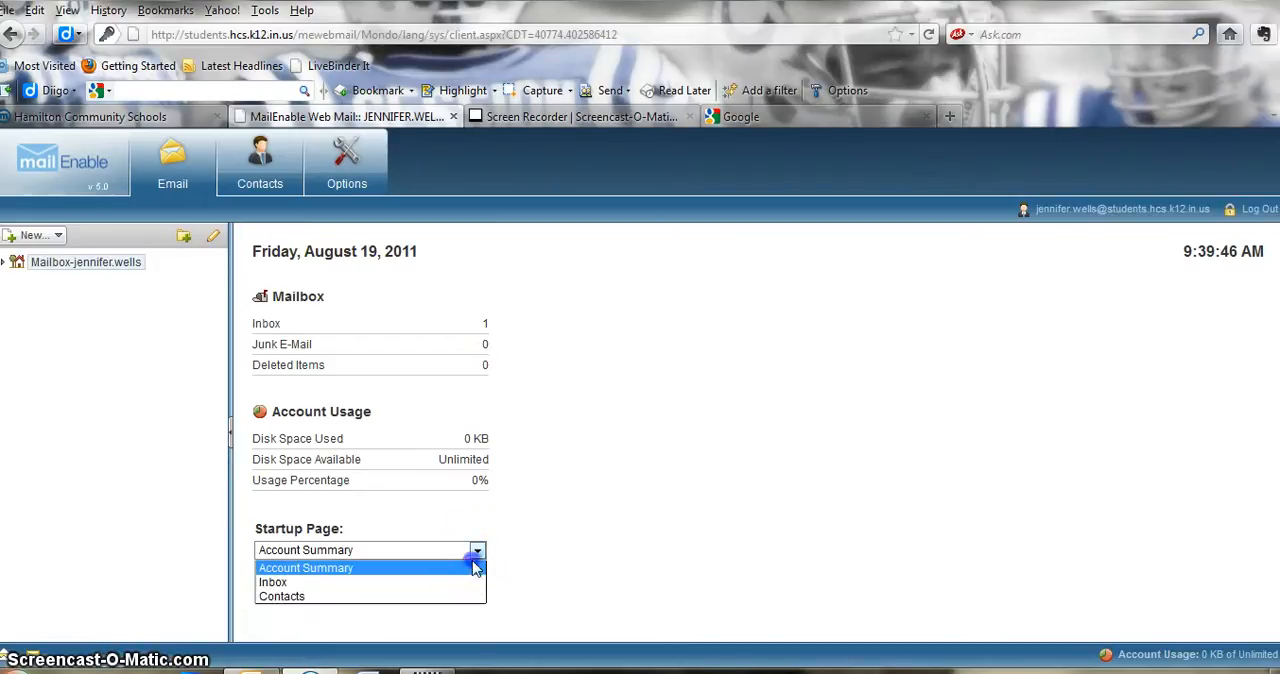
{"action": "left_click", "coordinate": [259, 187]}
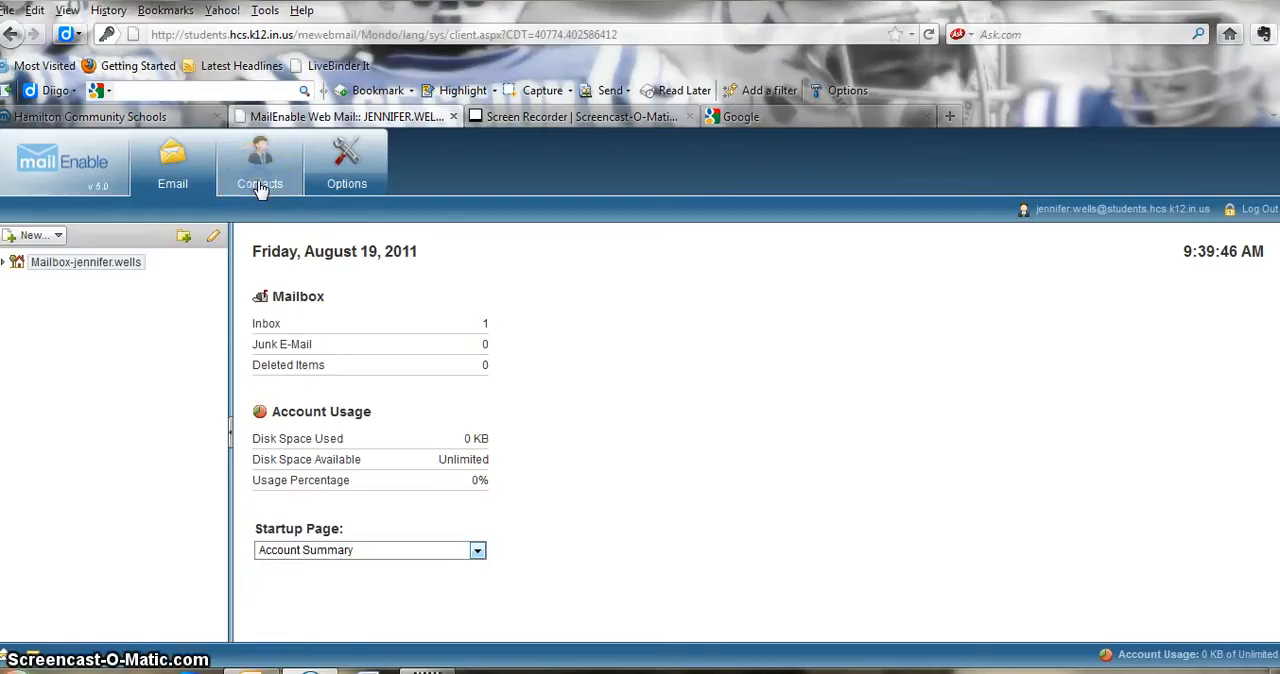
- Go to the contacts list and check its view options
{"action": "left_click", "coordinate": [258, 188]}
{"action": "left_click", "coordinate": [353, 226]}
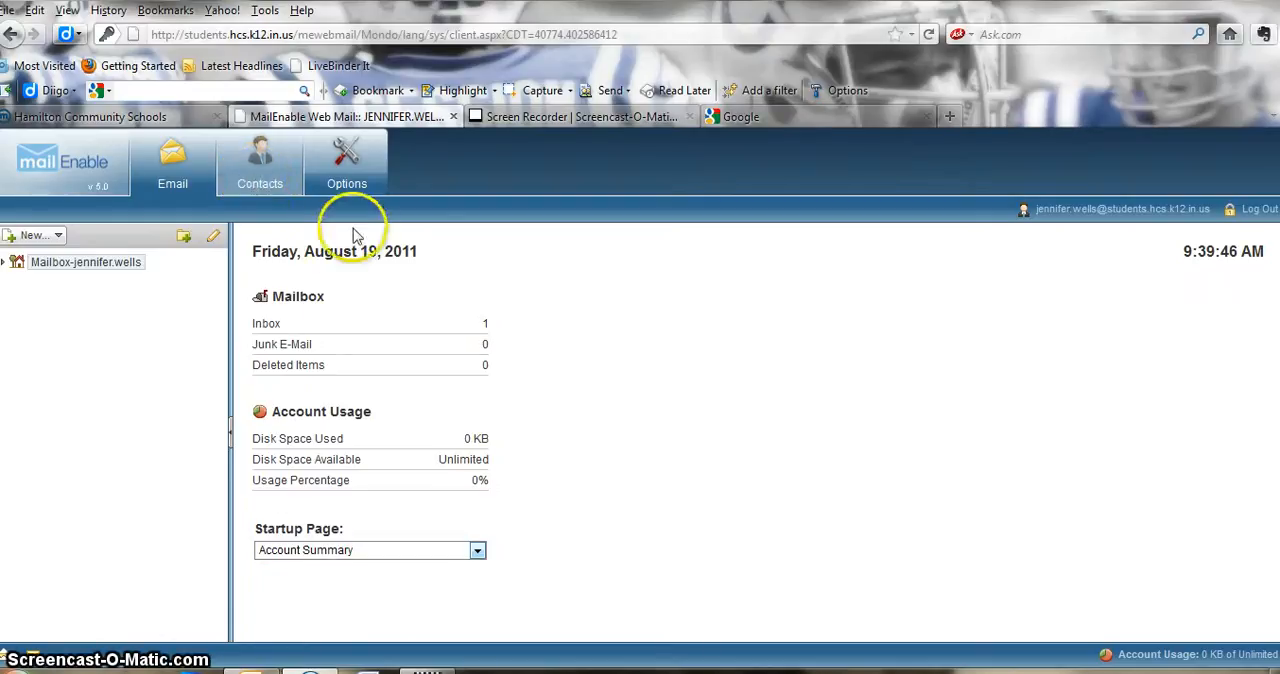
{"action": "left_click", "coordinate": [257, 186]}
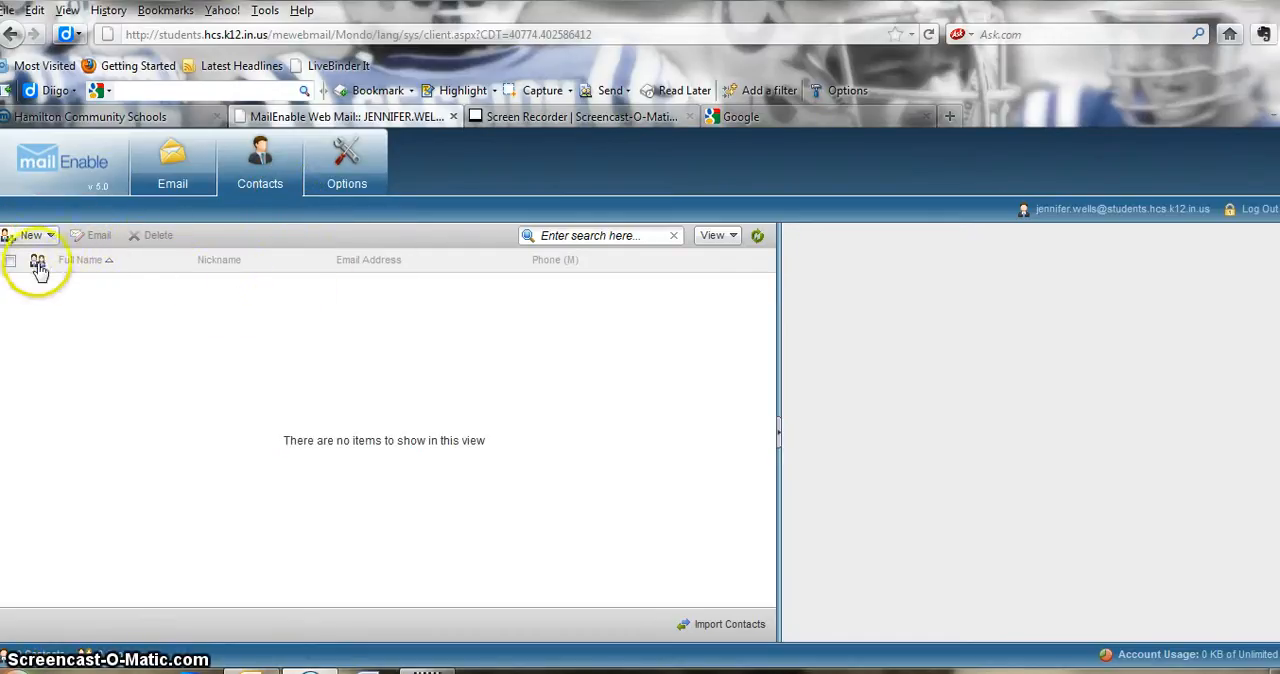
{"action": "left_click", "coordinate": [734, 244]}
{"action": "left_click", "coordinate": [734, 244]}
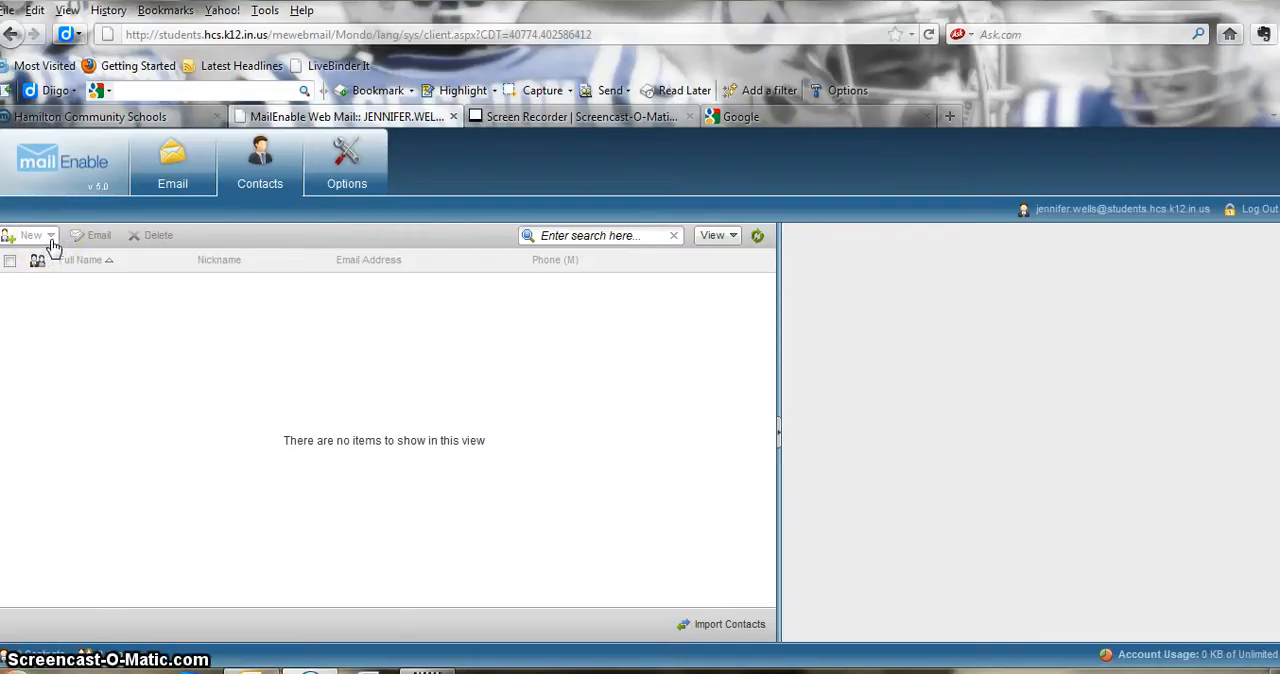
- Create a new contact with the title Mrs. and the person's first and last name
{"action": "left_click", "coordinate": [52, 243]}
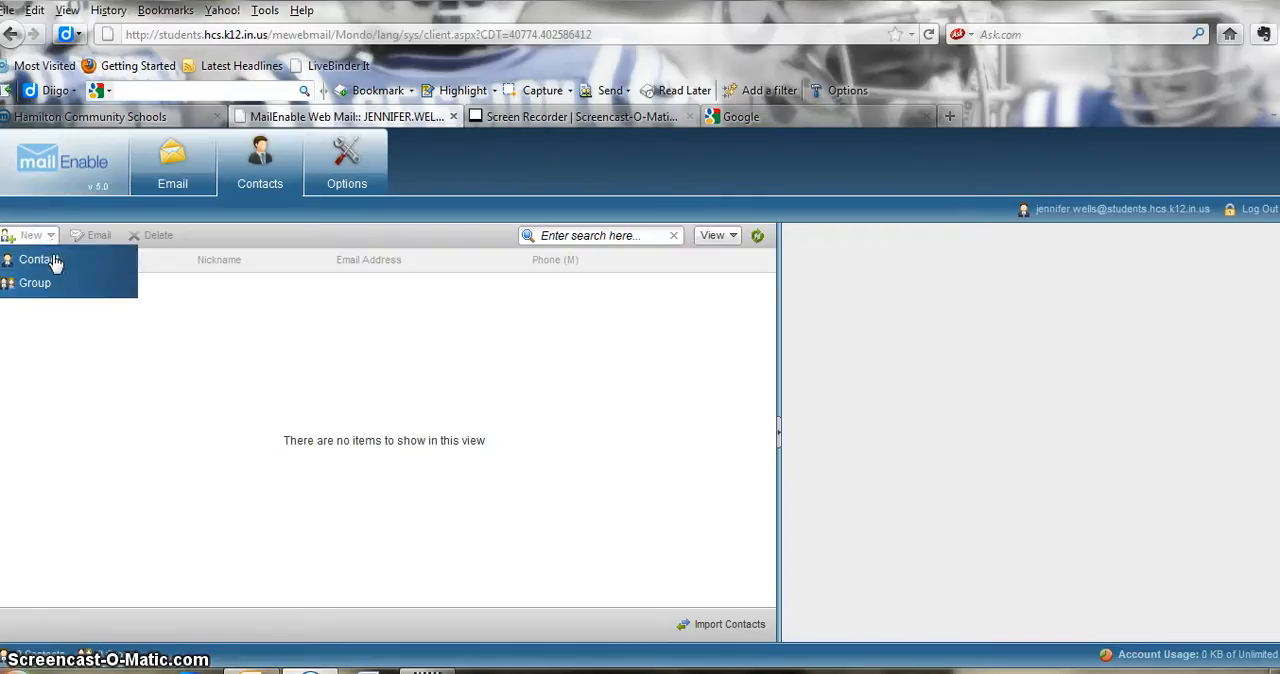
{"action": "left_click", "coordinate": [52, 262]}
{"action": "left_click", "coordinate": [36, 262]}
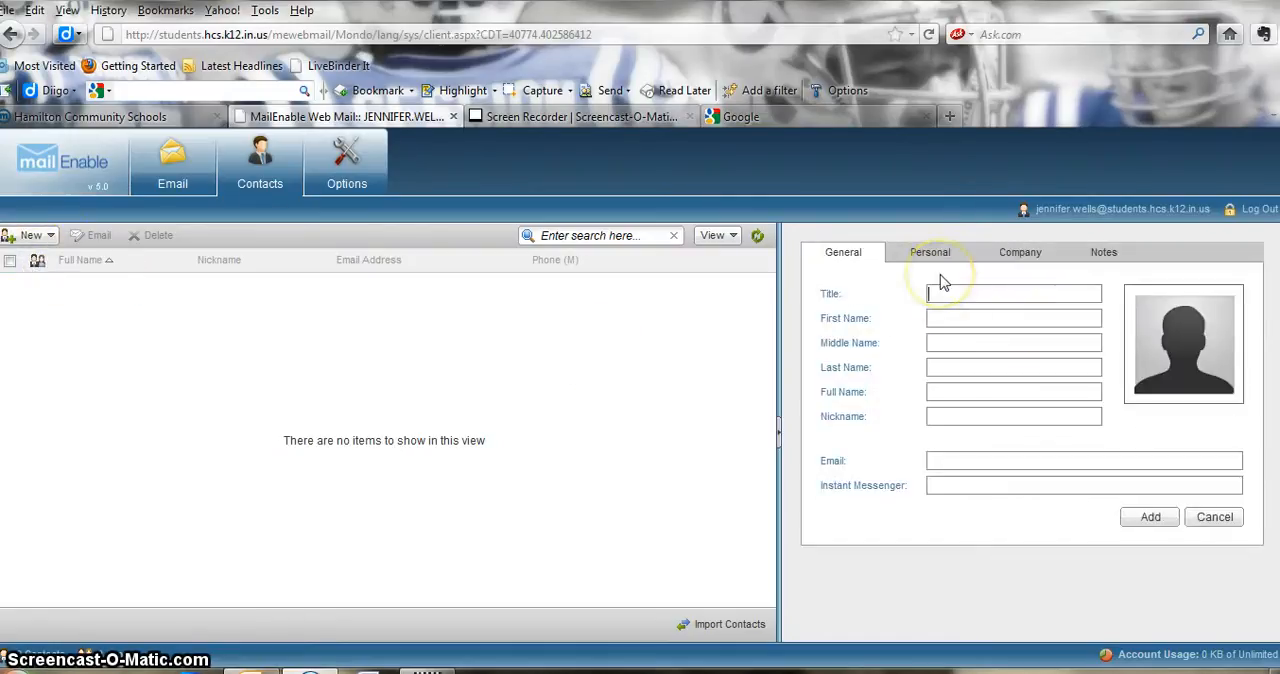
{"action": "type", "text": "Mrs."}
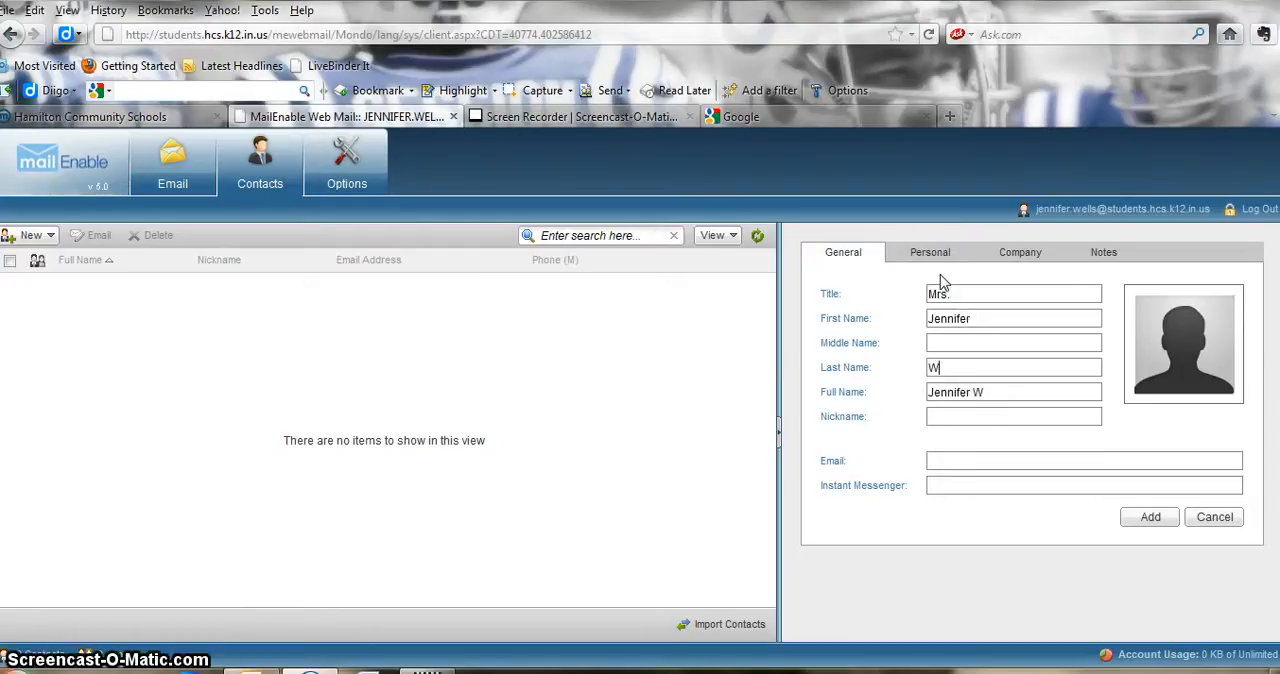
{"action": "type", "text": "Wells"}
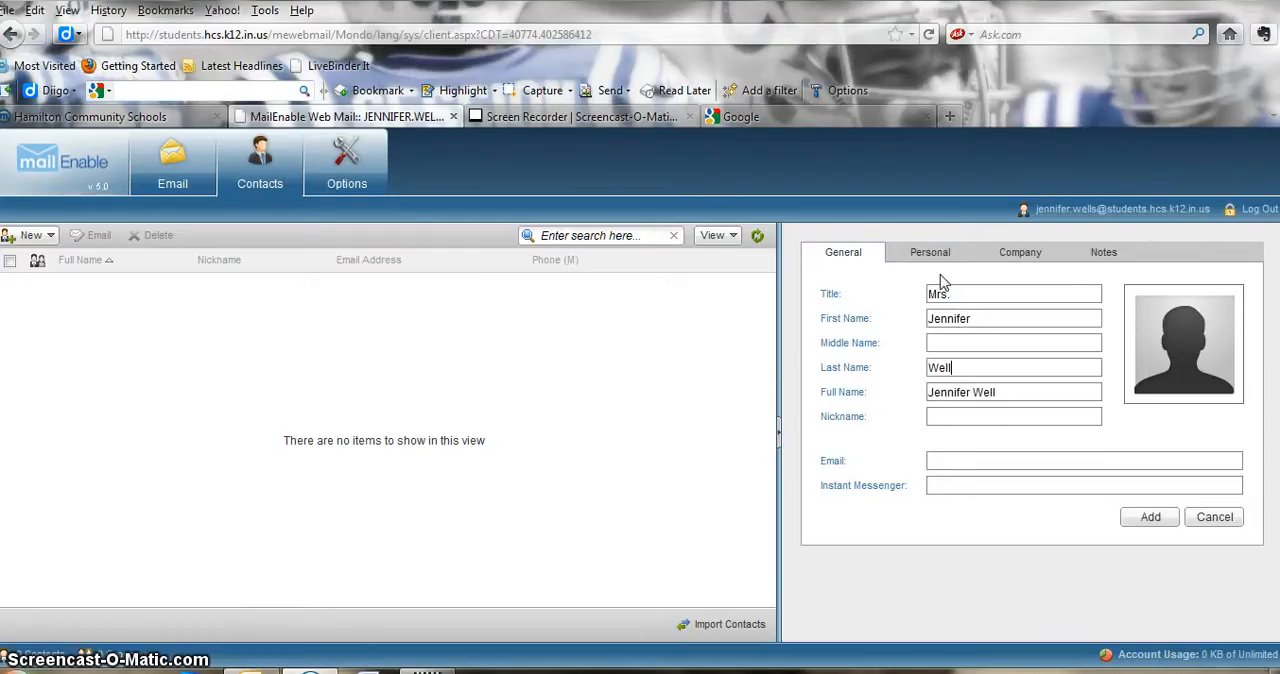
- Fill in the contact's nickname as Mrs. followed directly by the last name
{"action": "key", "text": "Tab"}
{"action": "key", "text": "Tab"}
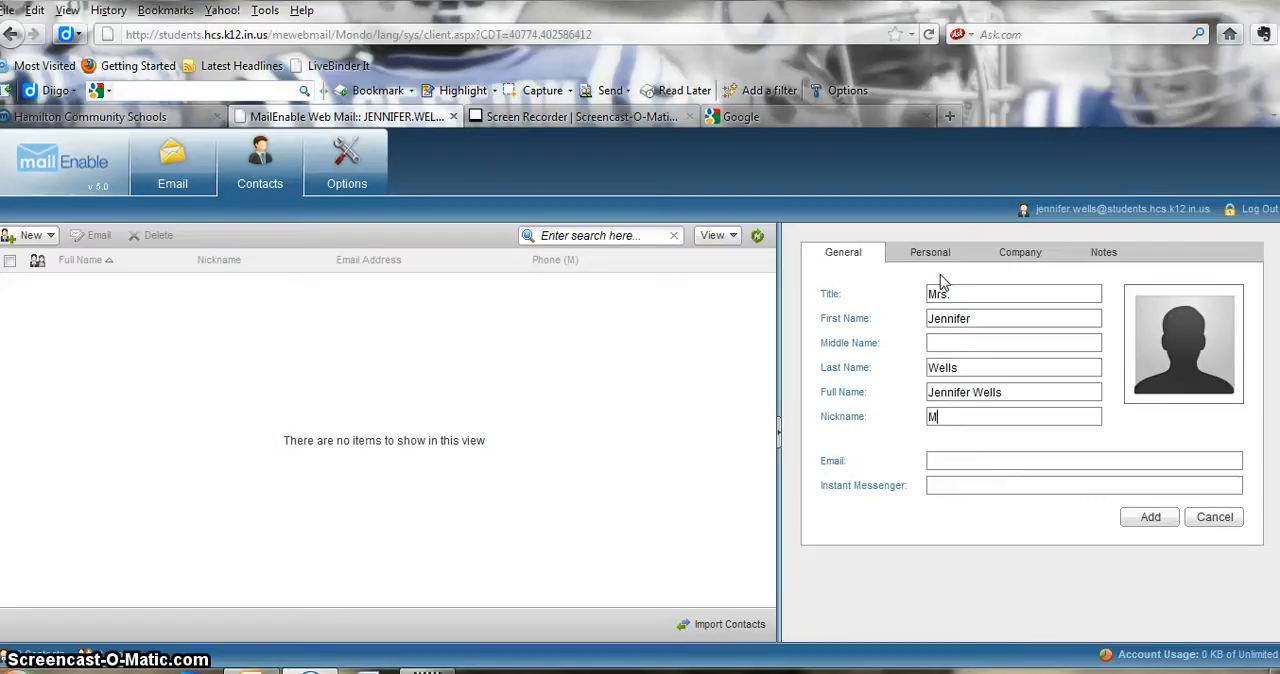
{"action": "type", "text": "Mme"}
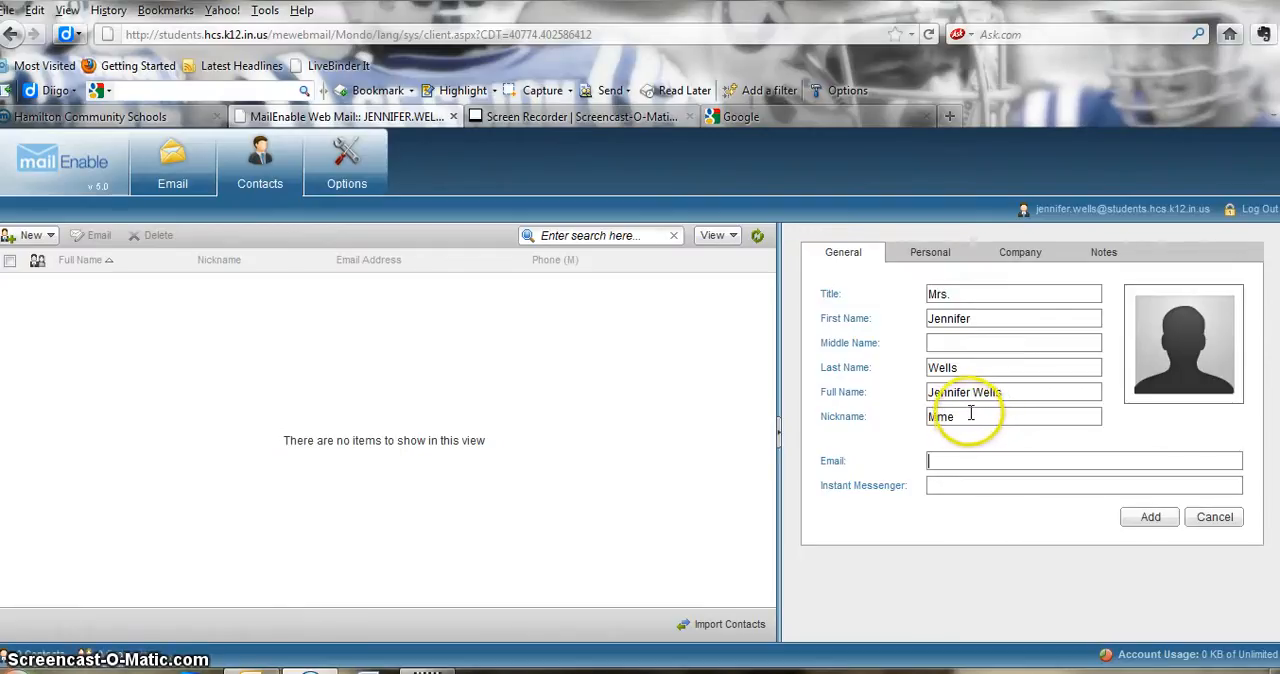
{"action": "left_click_drag", "start_coordinate": [969, 418], "coordinate": [895, 420]}
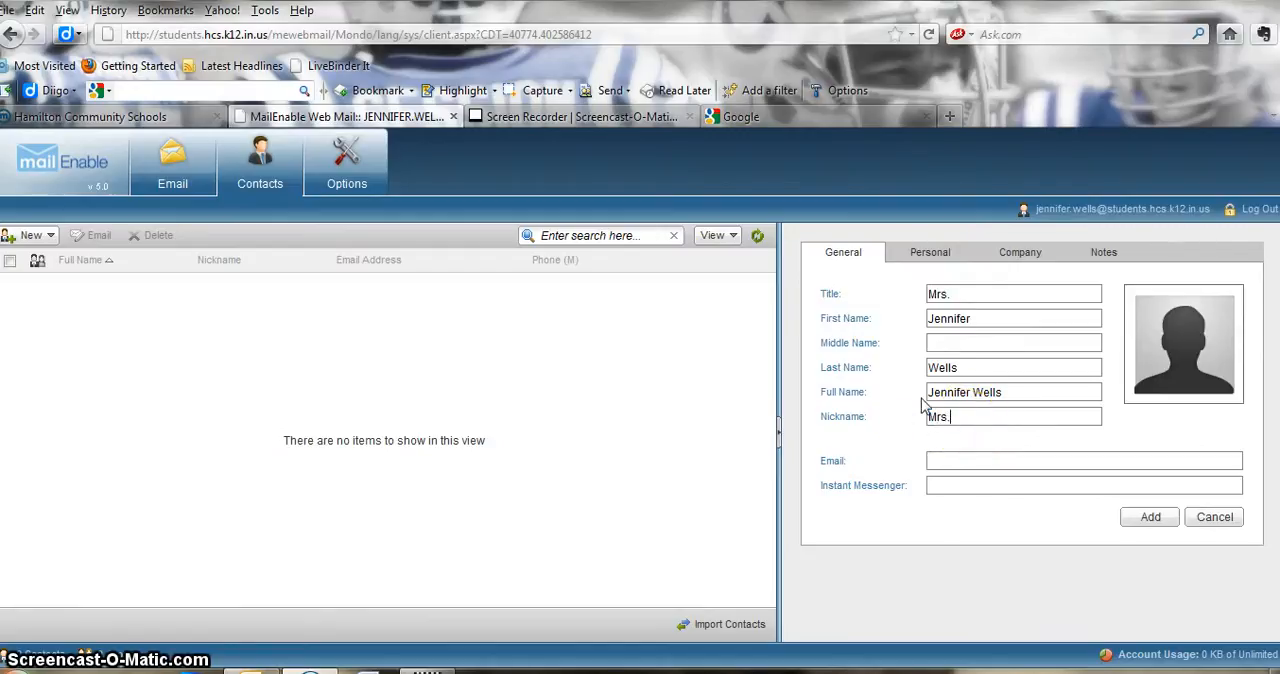
{"action": "type", "text": "Mrs.Wells"}
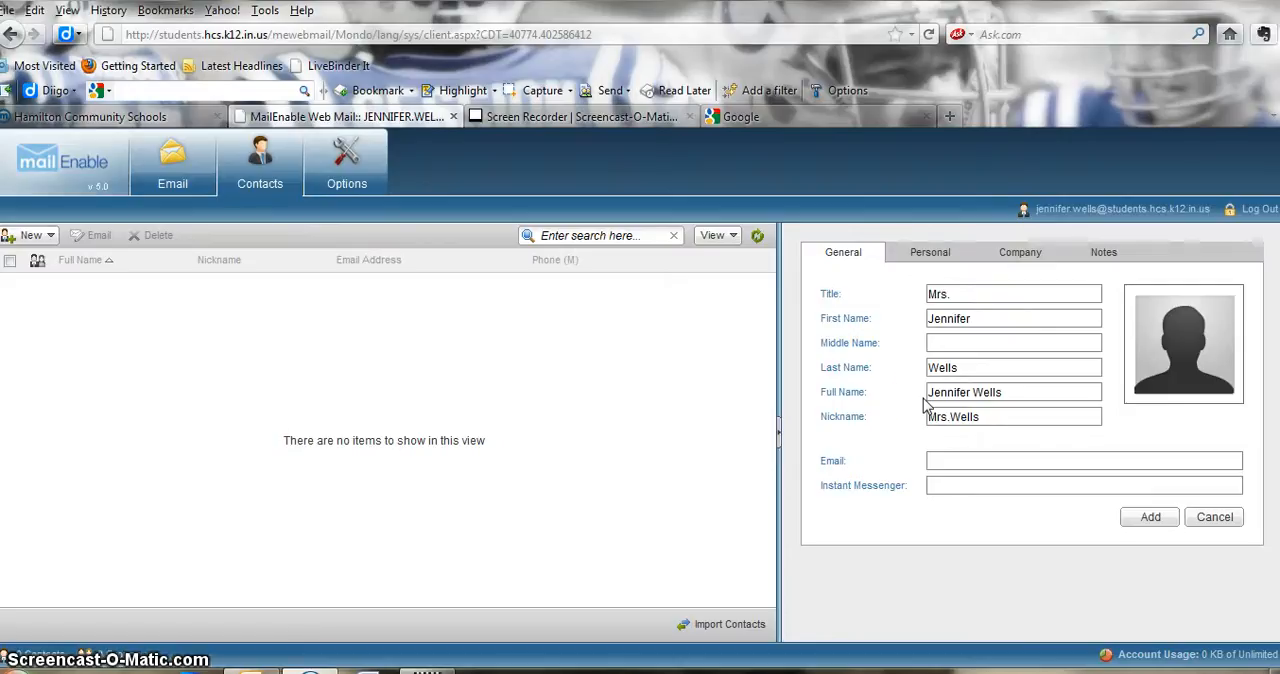
{"action": "left_click", "coordinate": [934, 399]}
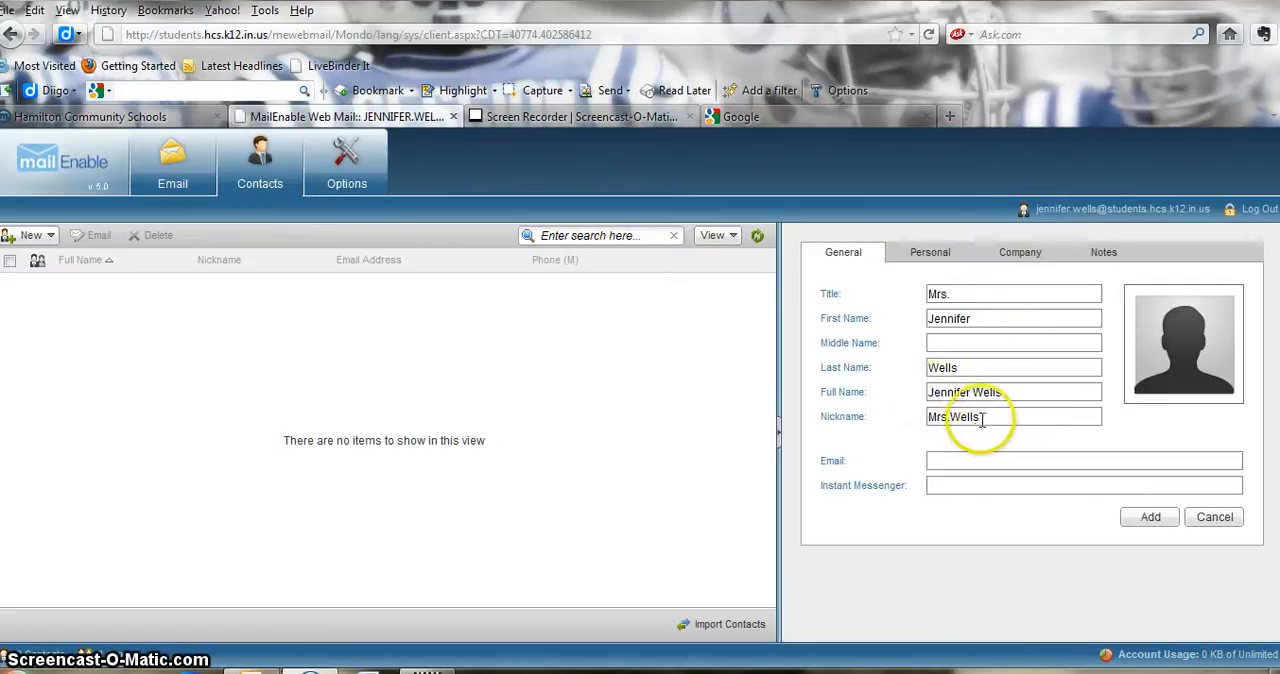
- Fill in the contact's school e-mail address, leave the instant messenger blank and add the contact
{"action": "left_click", "coordinate": [943, 460]}
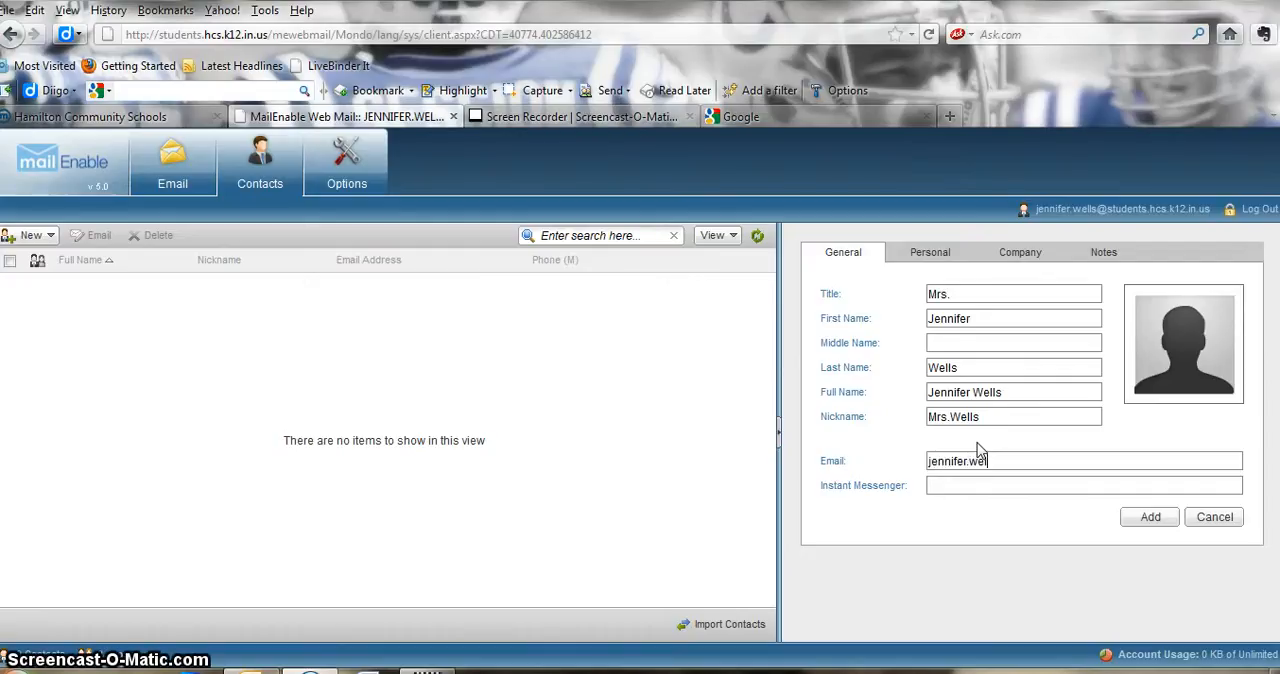
{"action": "type", "text": "@hcs.k12.in.us"}
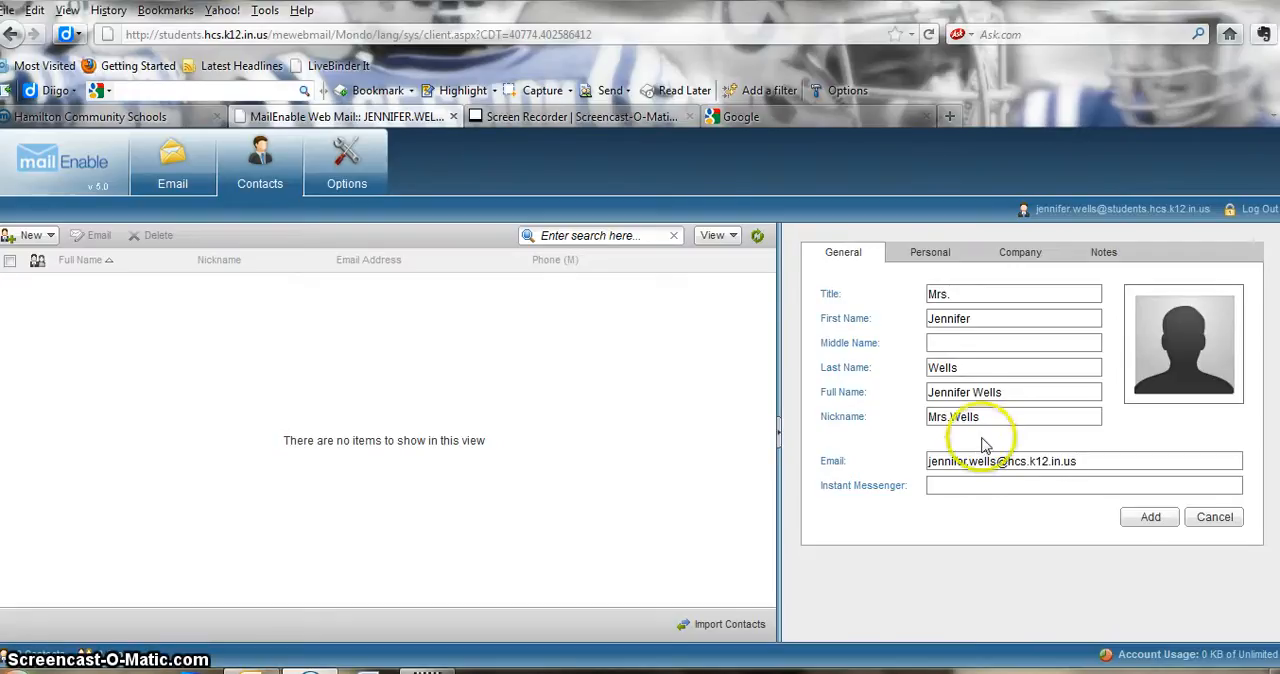
{"action": "left_click", "coordinate": [940, 486]}
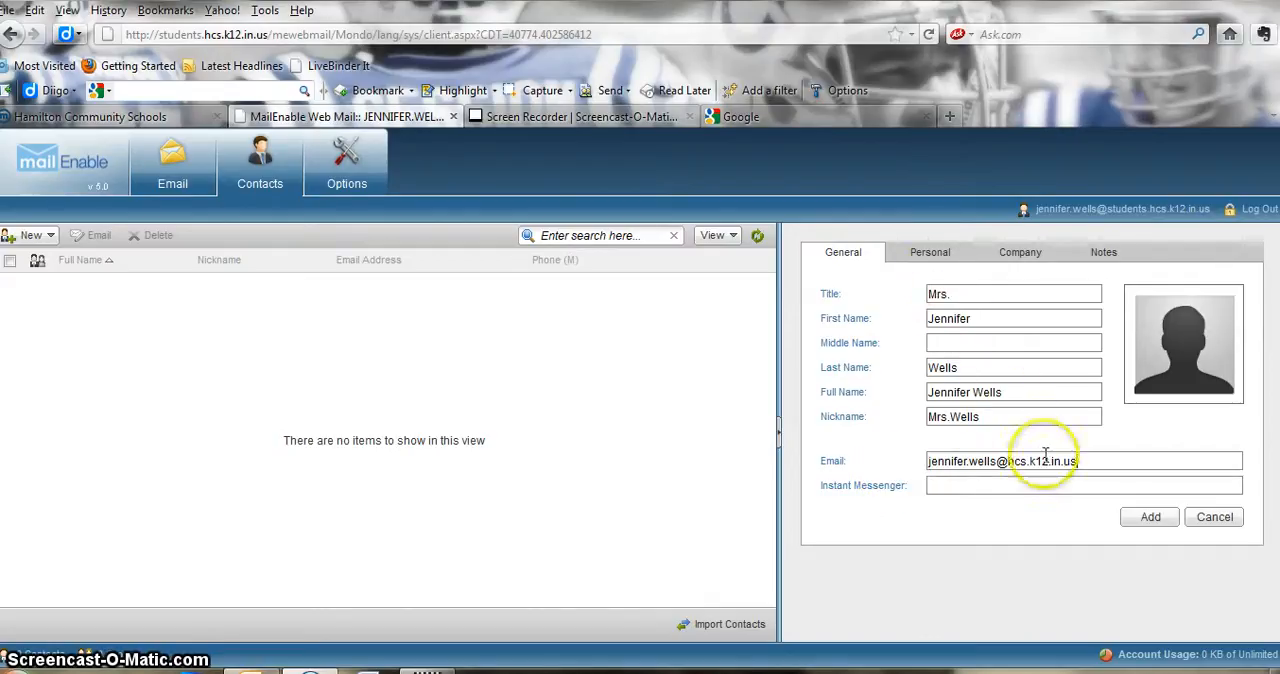
{"action": "left_click", "coordinate": [1138, 520]}
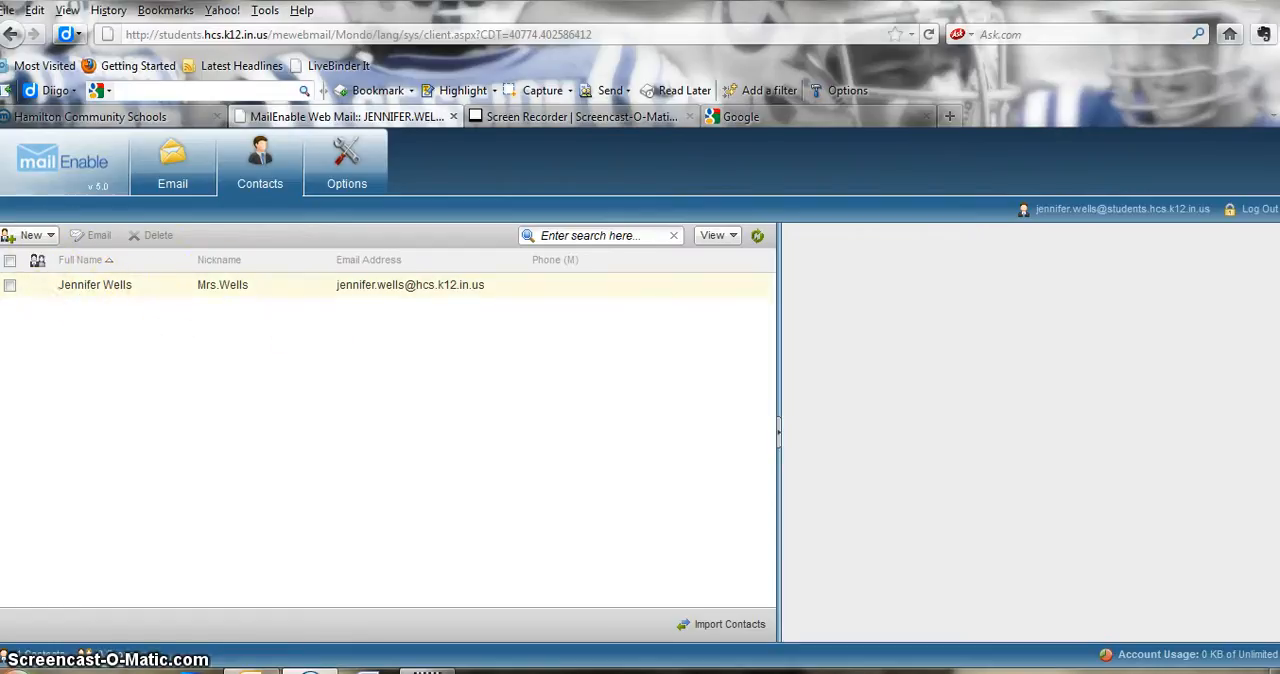
- Start an email to the newly added contact with the subject Hello
{"action": "left_click", "coordinate": [9, 285]}
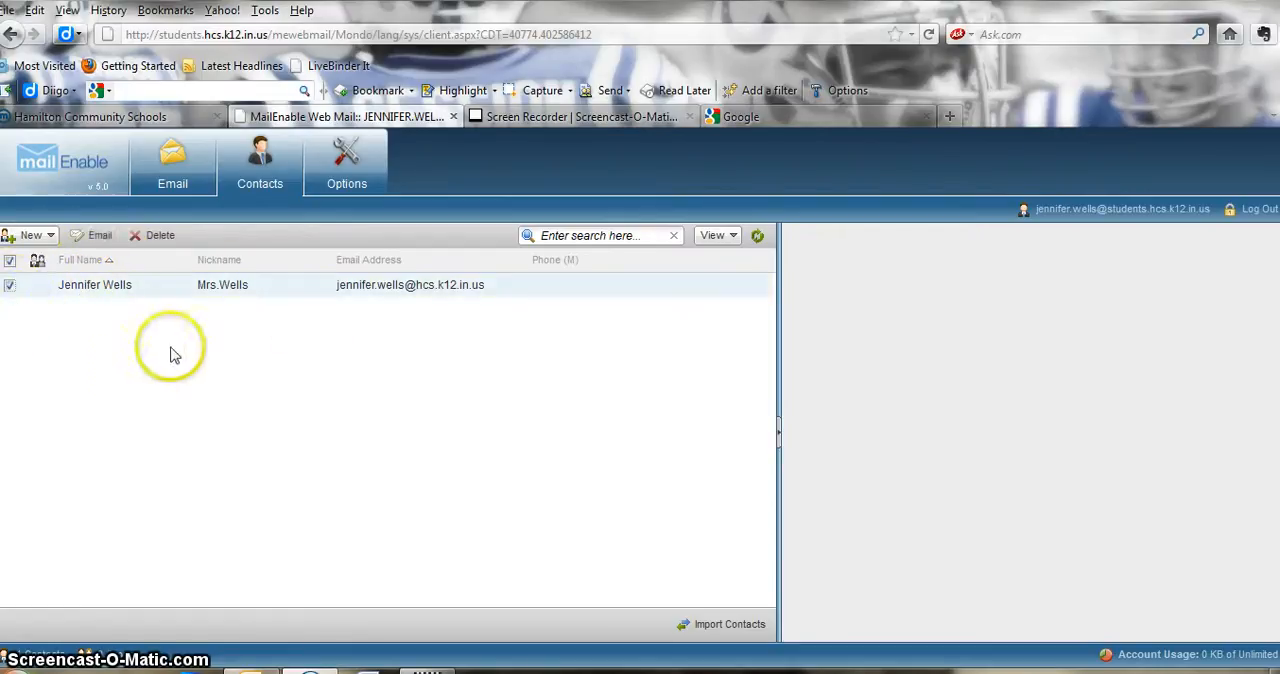
{"action": "left_click", "coordinate": [94, 238]}
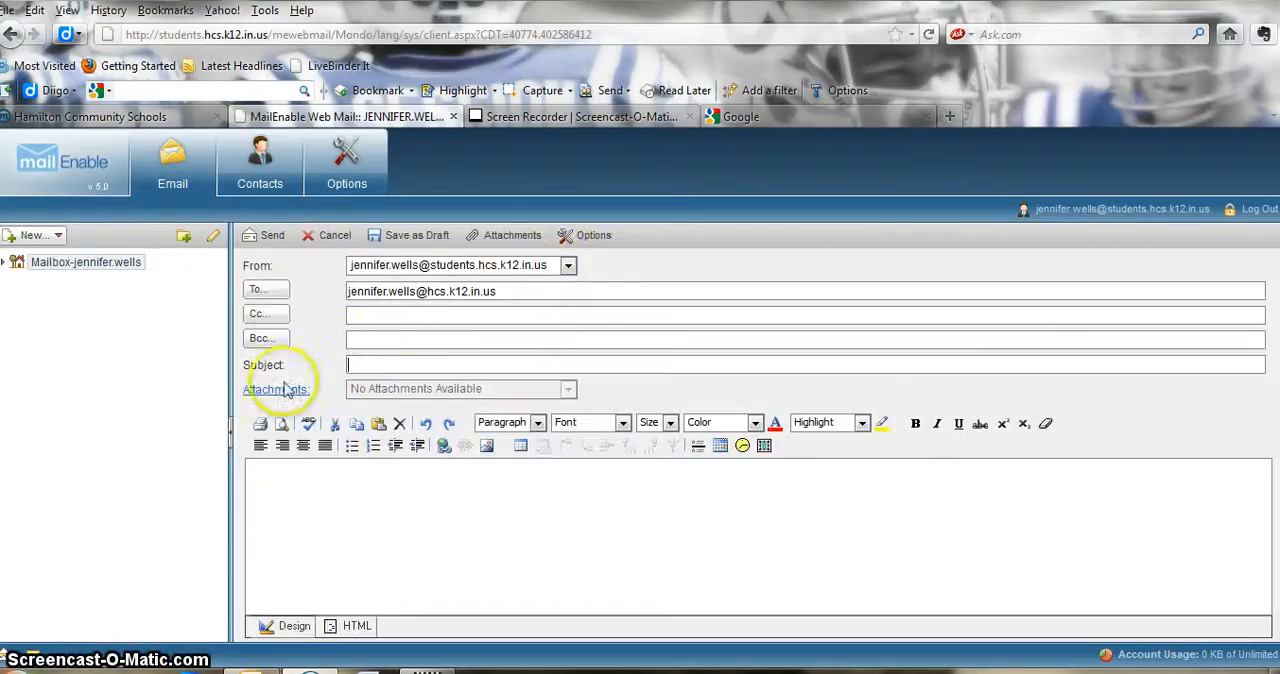
{"action": "type", "text": "Hello"}
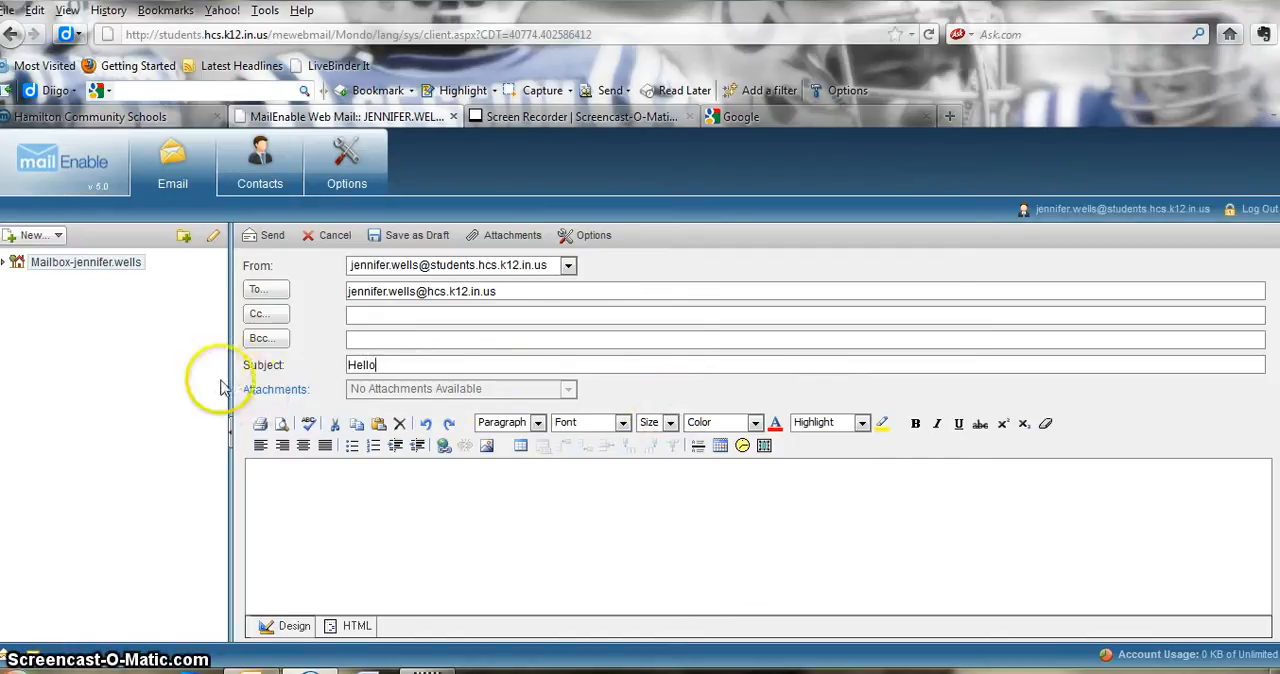
- Attach the thank you spreadsheet from the Documents library to the email and return to the message
{"action": "left_click", "coordinate": [283, 396]}
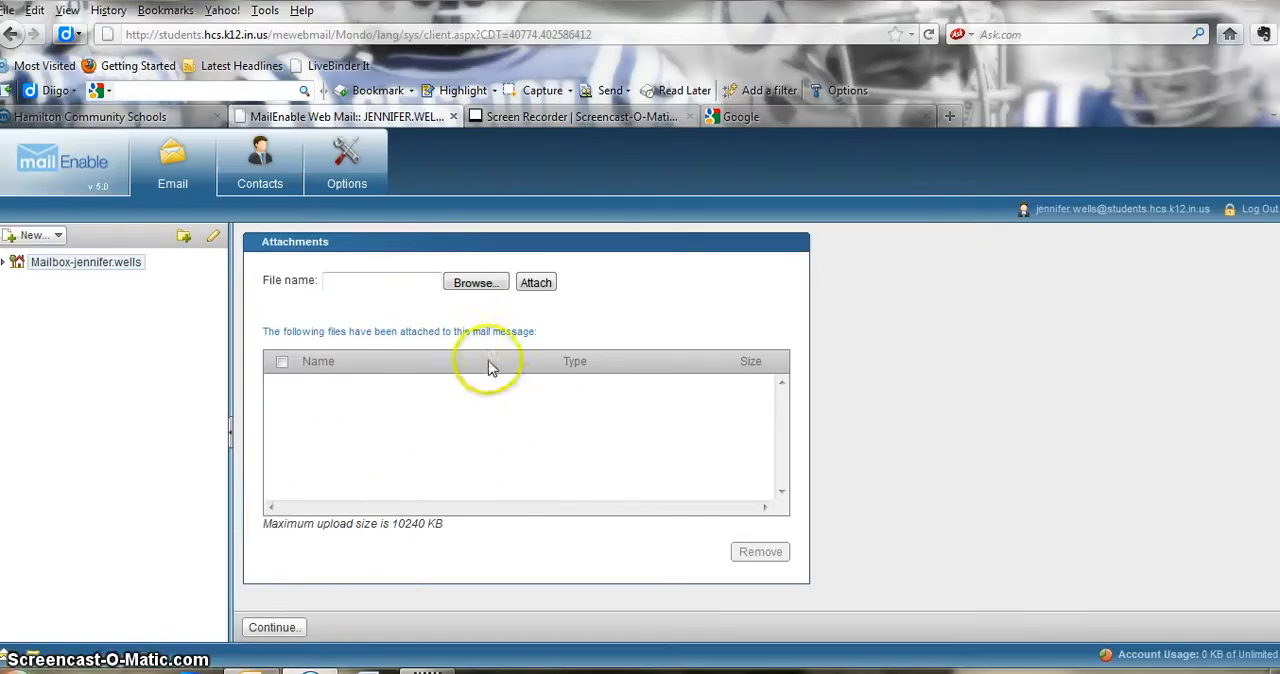
{"action": "left_click", "coordinate": [485, 285]}
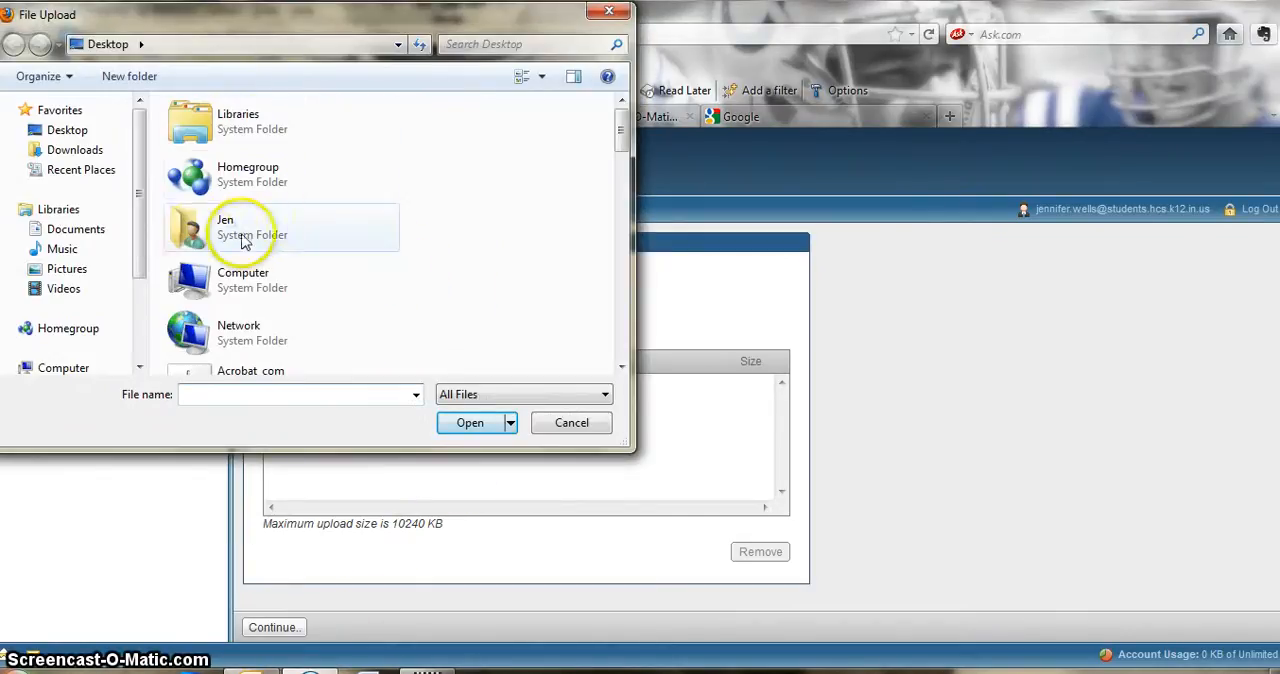
{"action": "double_click", "coordinate": [230, 125]}
{"action": "double_click", "coordinate": [220, 165]}
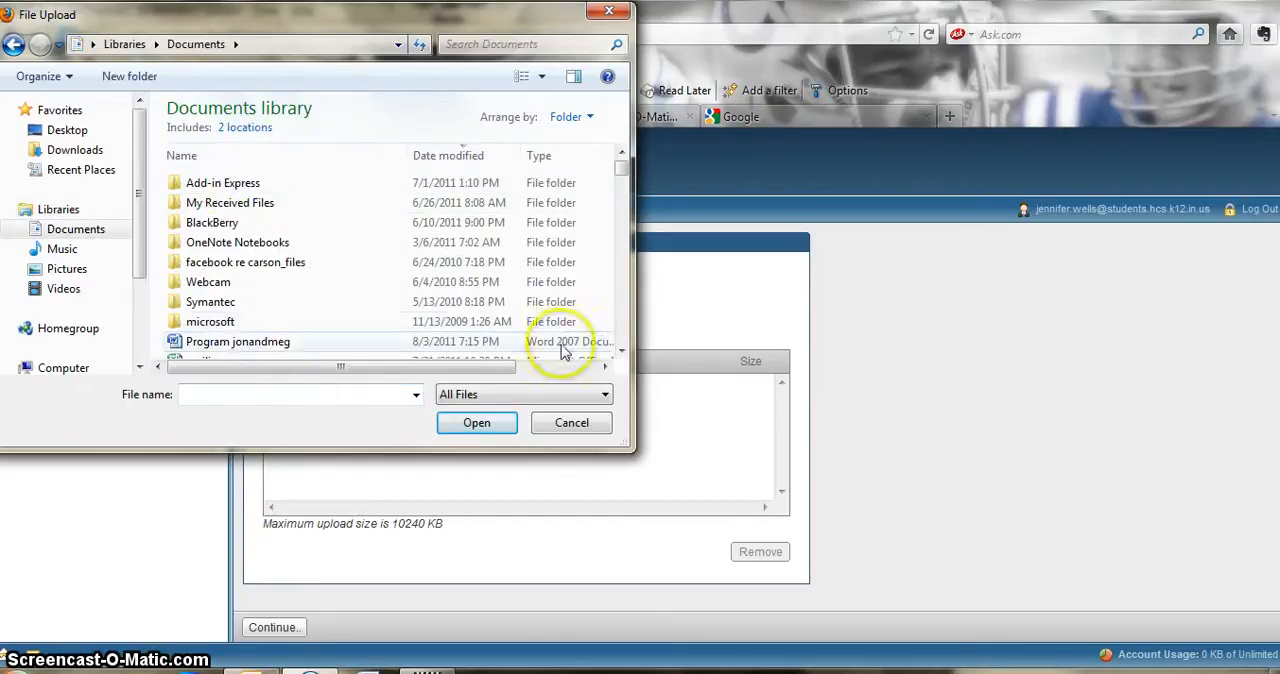
{"action": "scroll", "coordinate": [618, 355], "scroll_direction": "down", "scroll_amount": 3}
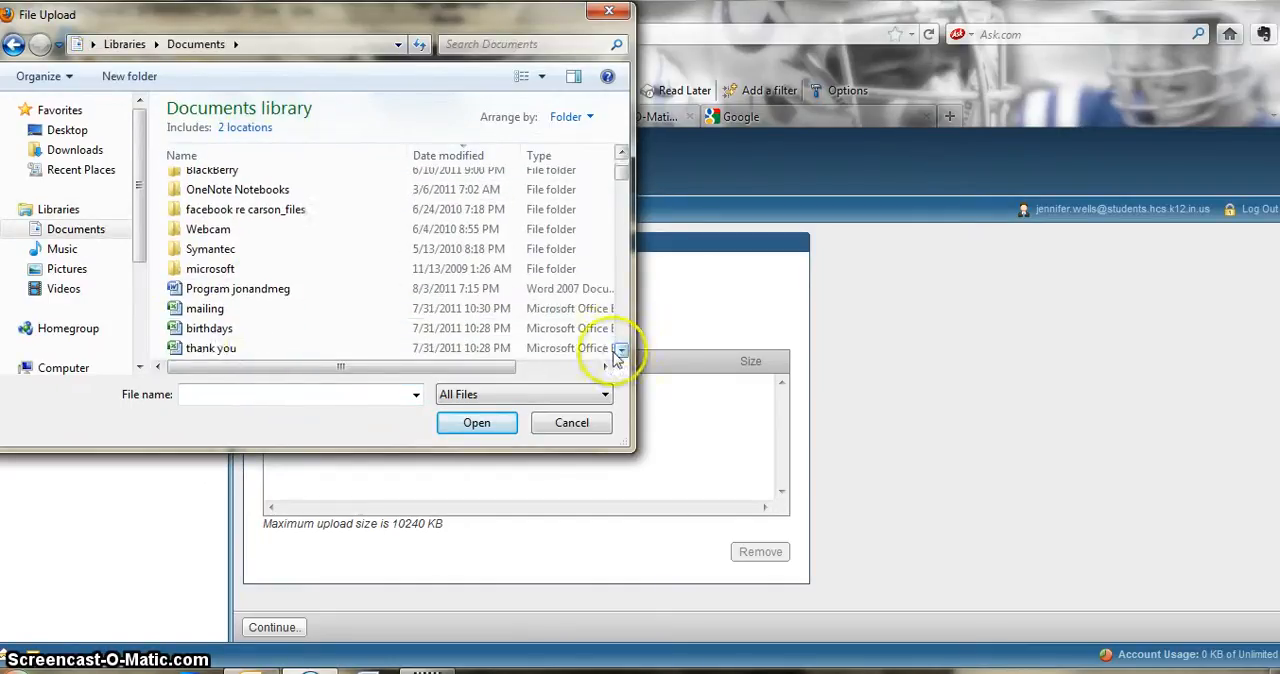
{"action": "left_click", "coordinate": [200, 348]}
{"action": "left_click", "coordinate": [470, 423]}
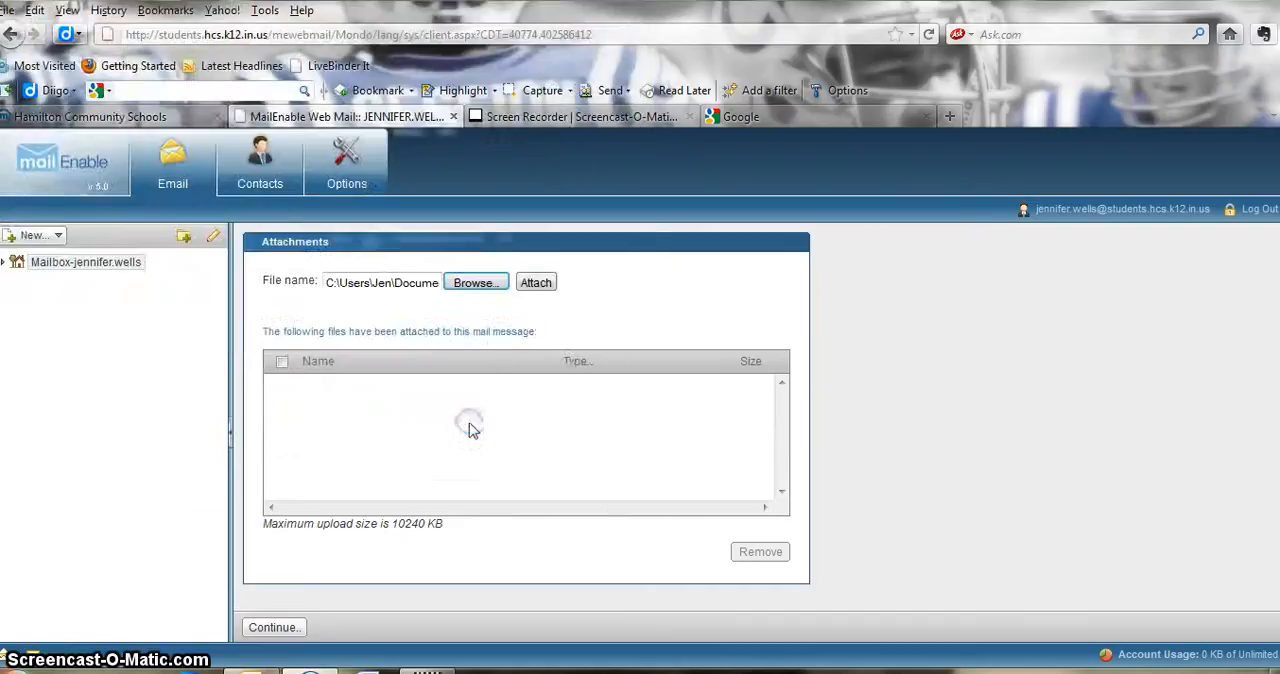
{"action": "left_click", "coordinate": [536, 284]}
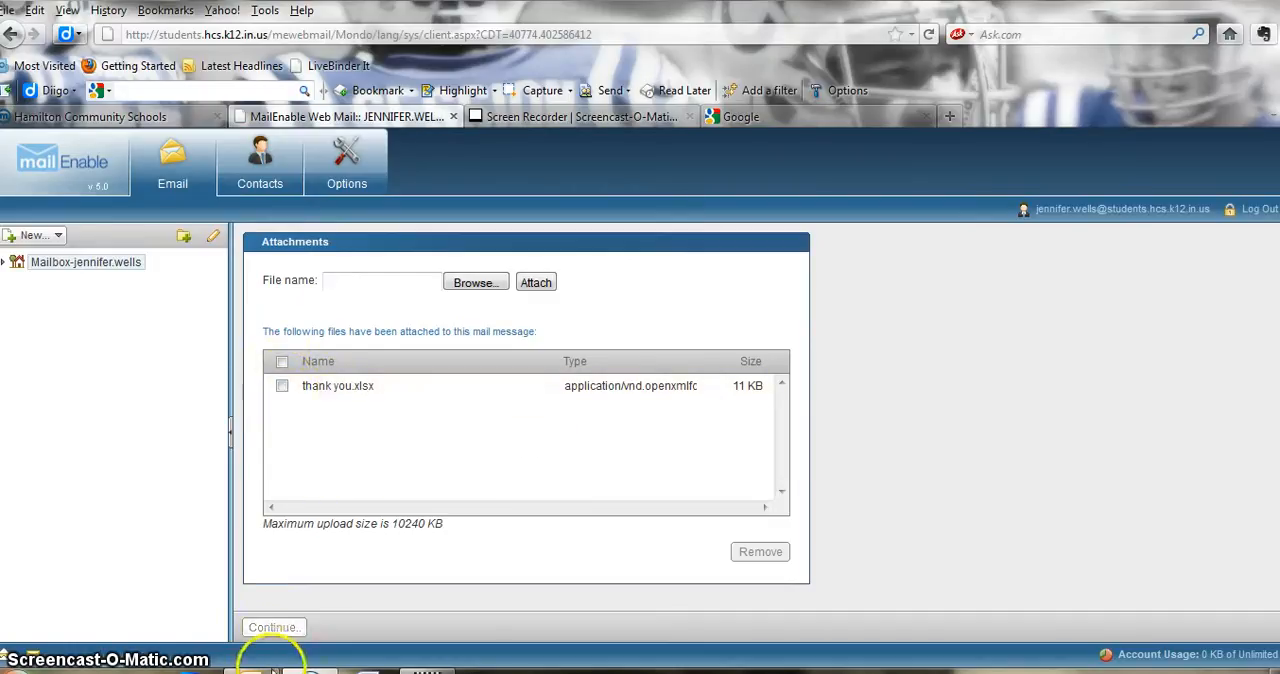
{"action": "left_click", "coordinate": [275, 628]}
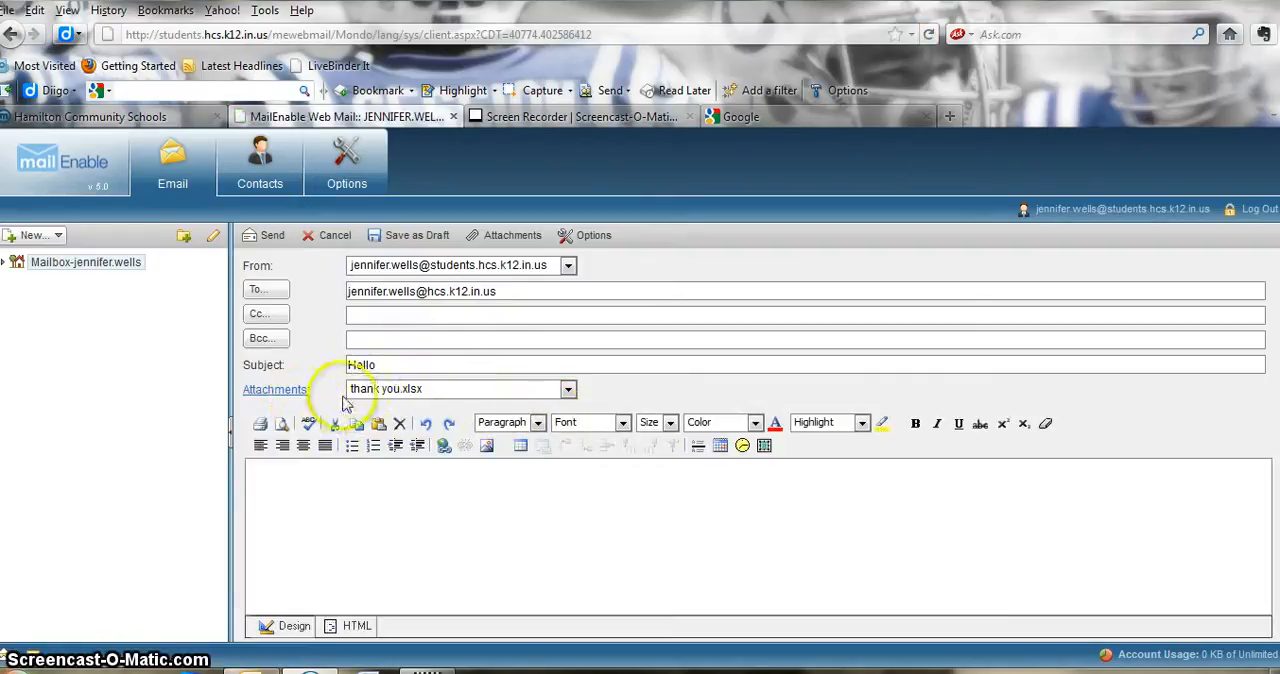
- Write the message body "Here is my assignement pg. 37 act. 1-4" and send the email
{"action": "left_click", "coordinate": [268, 468]}
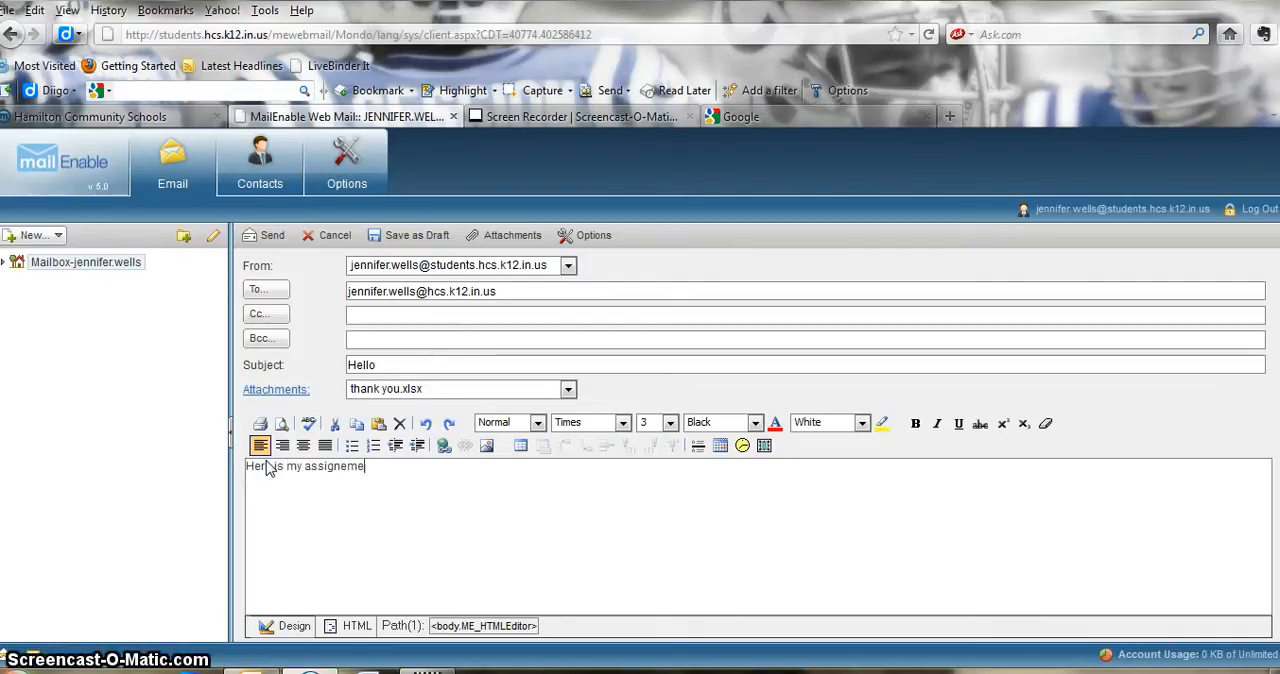
{"action": "key", "text": "BackSpace"}
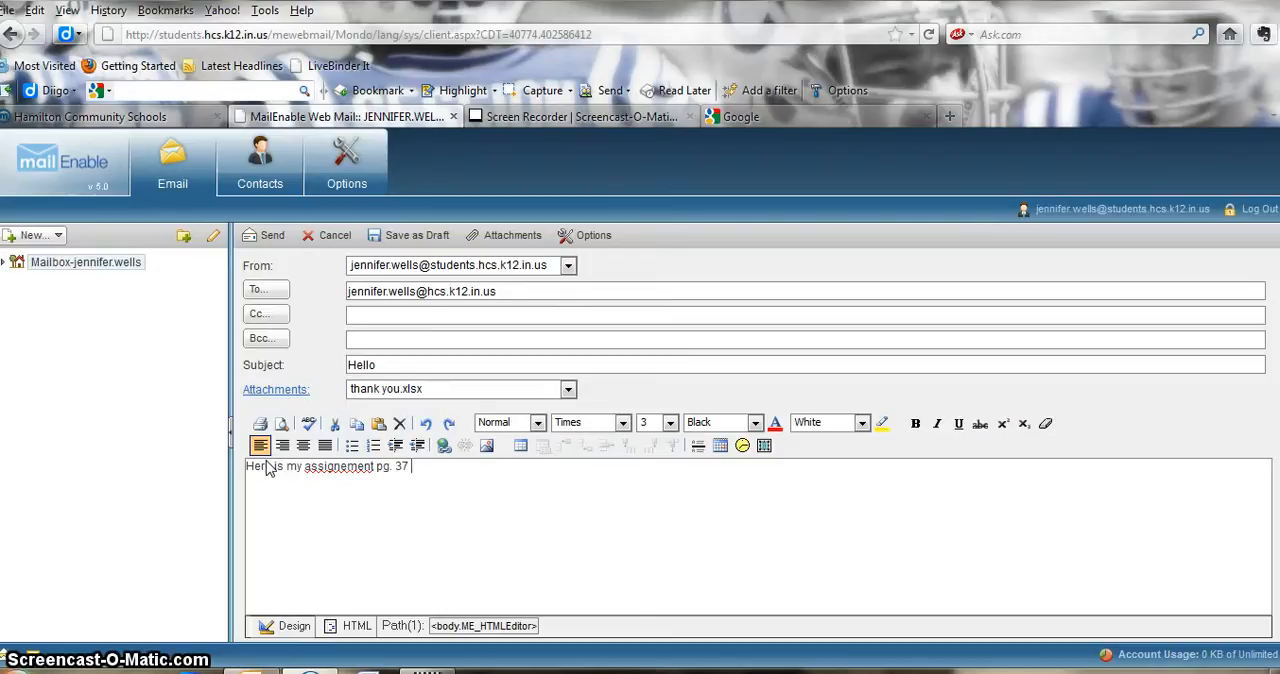
{"action": "type", "text": "pg. 37 act. 1-4"}
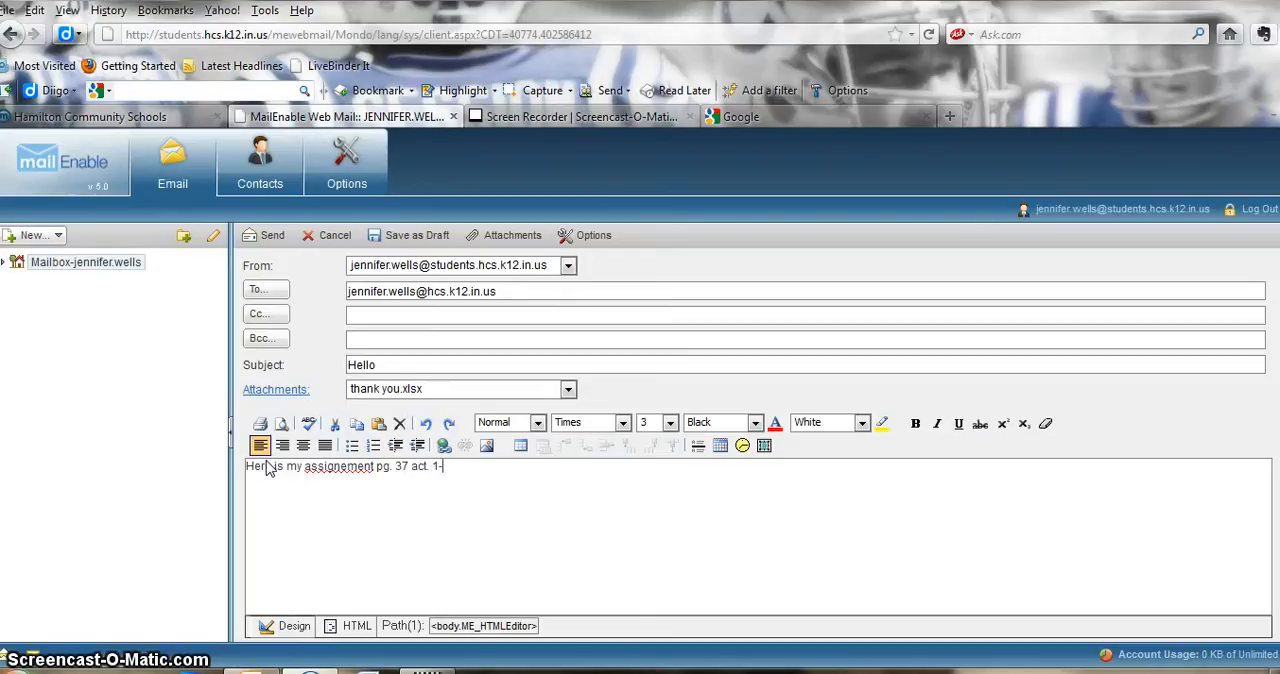
{"action": "left_click", "coordinate": [259, 236]}
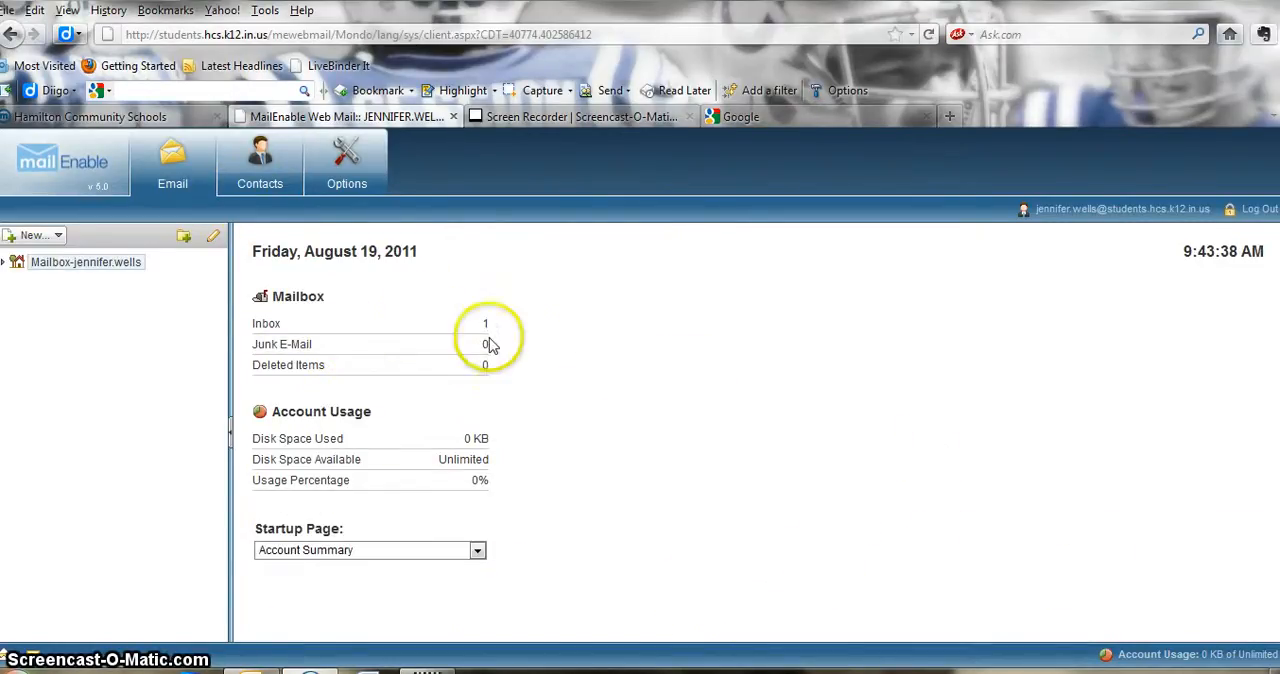
- Create another contact with the student's first and last name and the nickname student, clearing the existing contact's selection first
{"action": "left_click", "coordinate": [258, 165]}
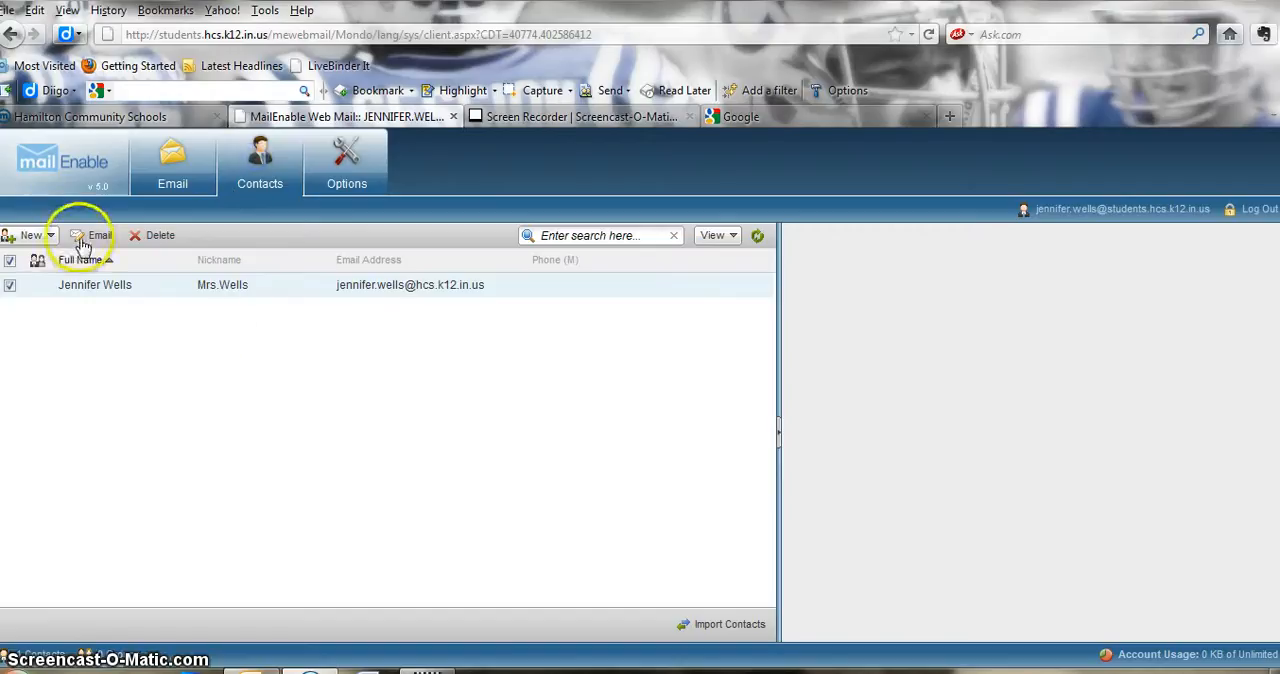
{"action": "left_click", "coordinate": [10, 286]}
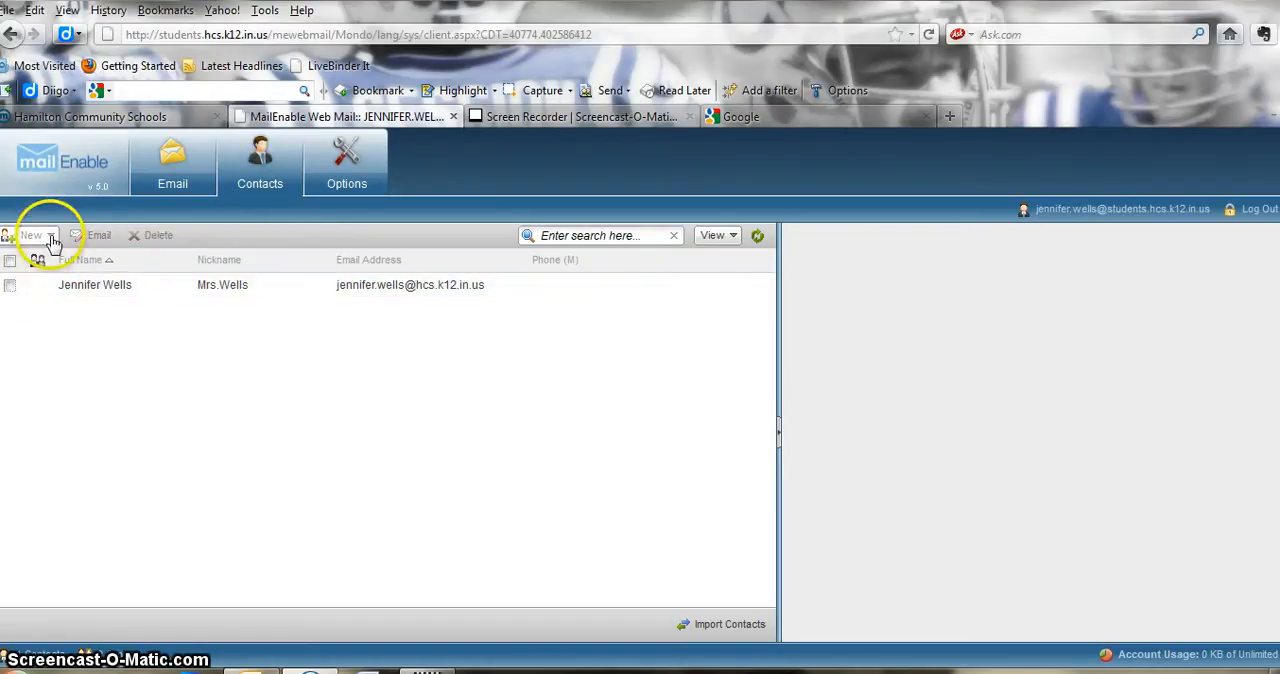
{"action": "left_click", "coordinate": [43, 236]}
{"action": "left_click", "coordinate": [45, 262]}
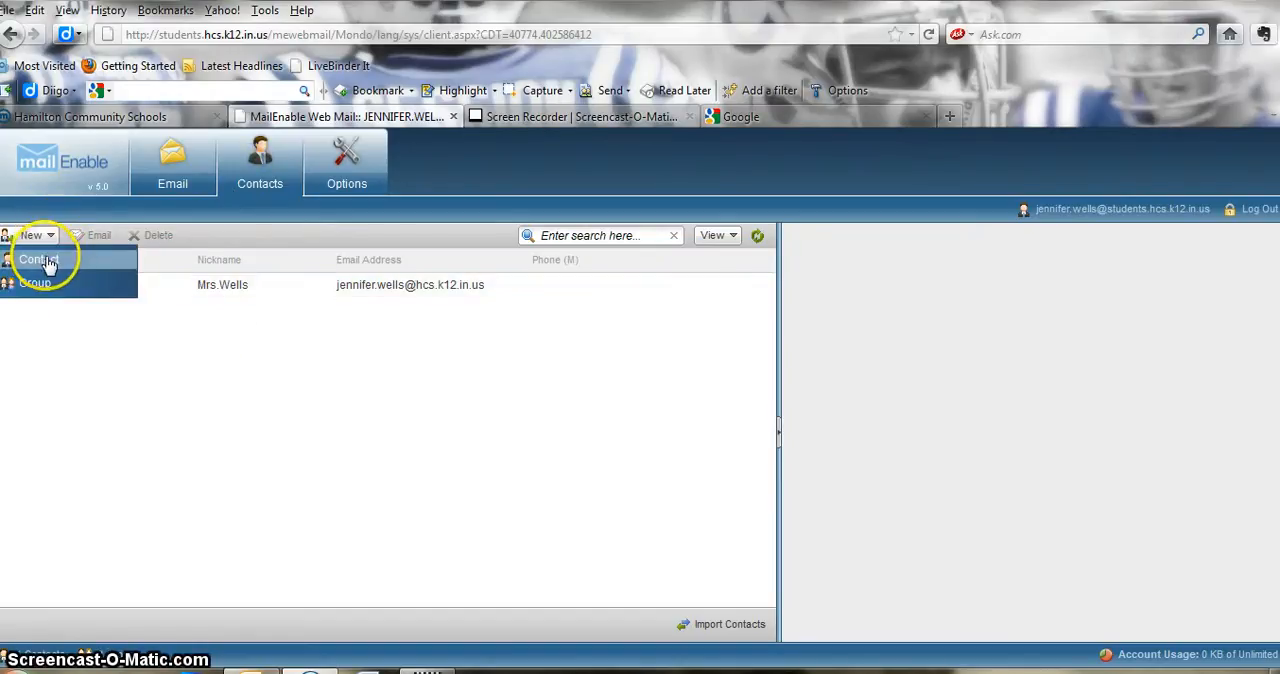
{"action": "left_click", "coordinate": [942, 318]}
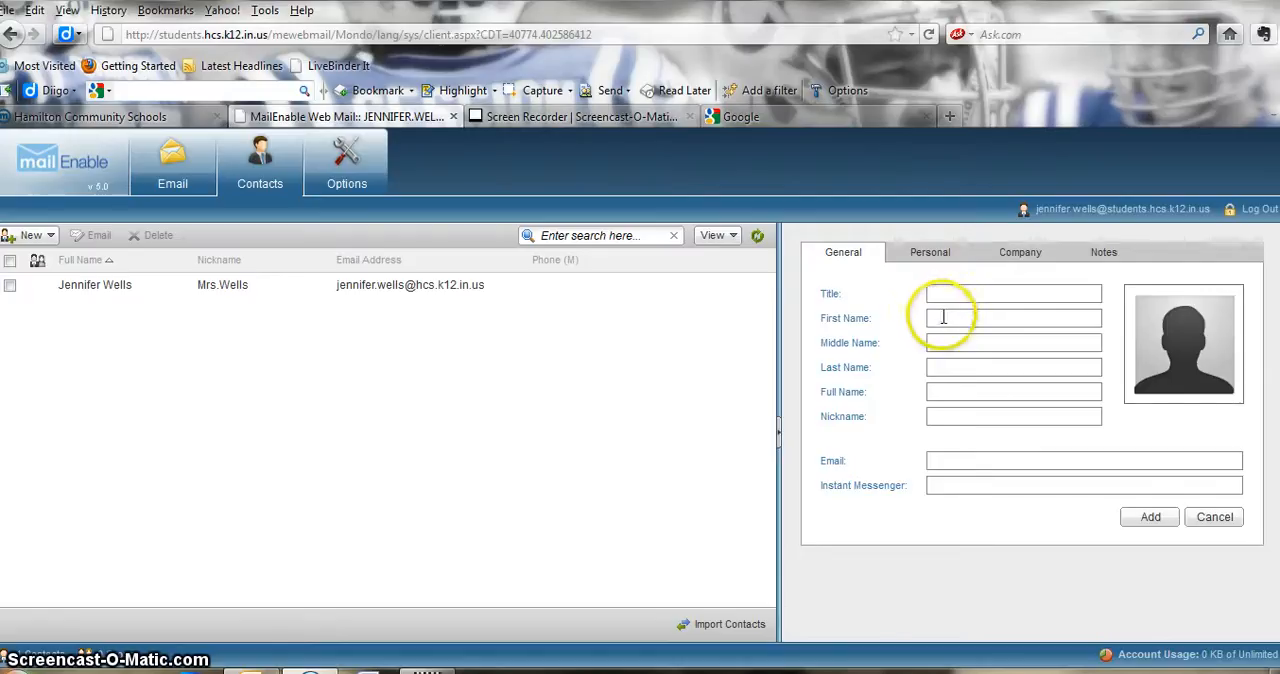
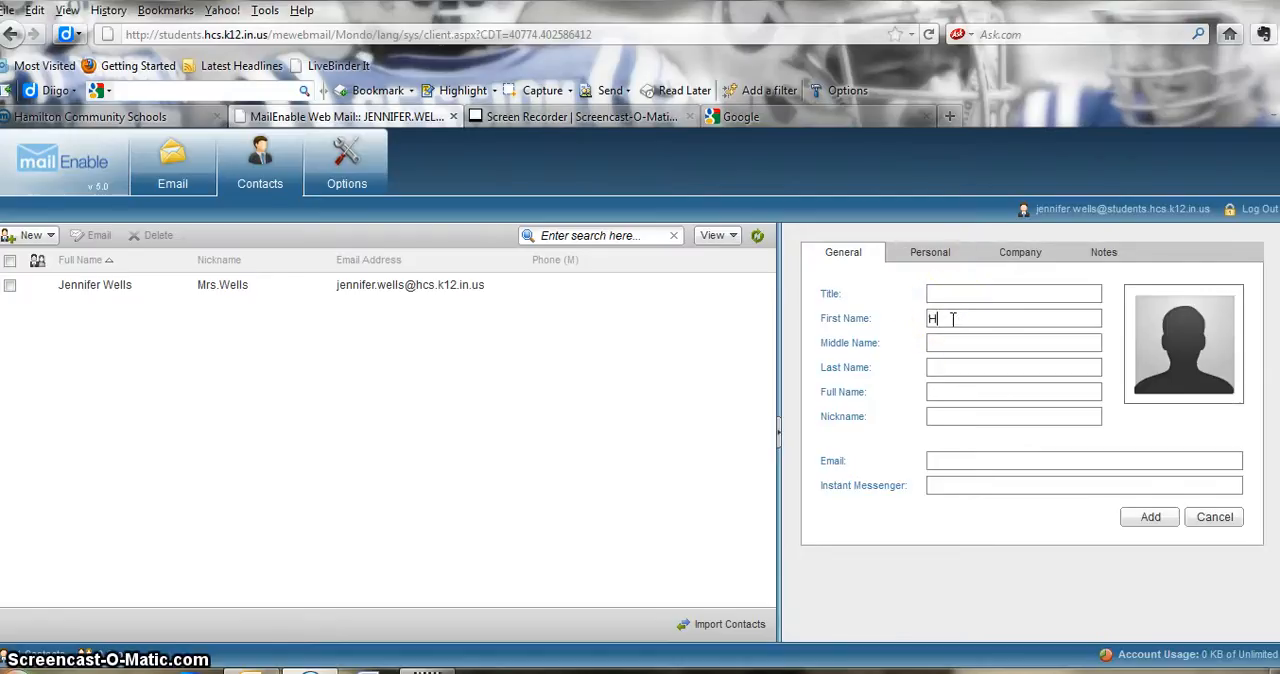
{"action": "key", "text": "Tab"}
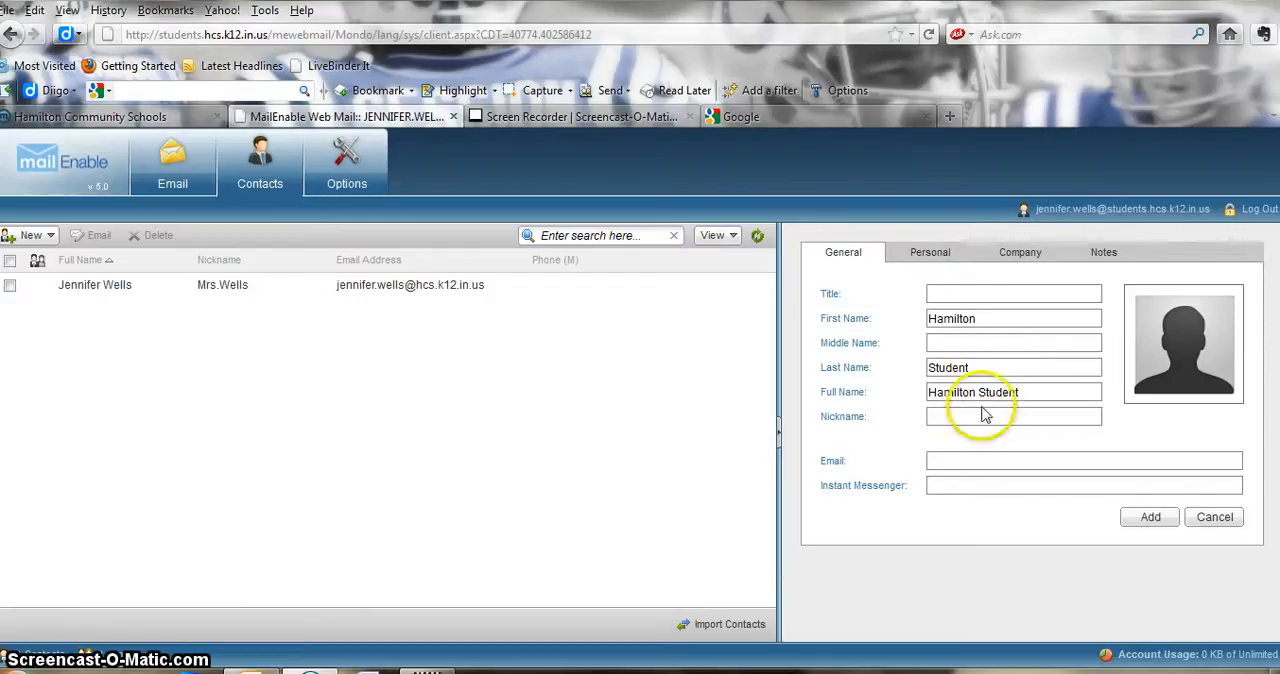
{"action": "left_click", "coordinate": [934, 415]}
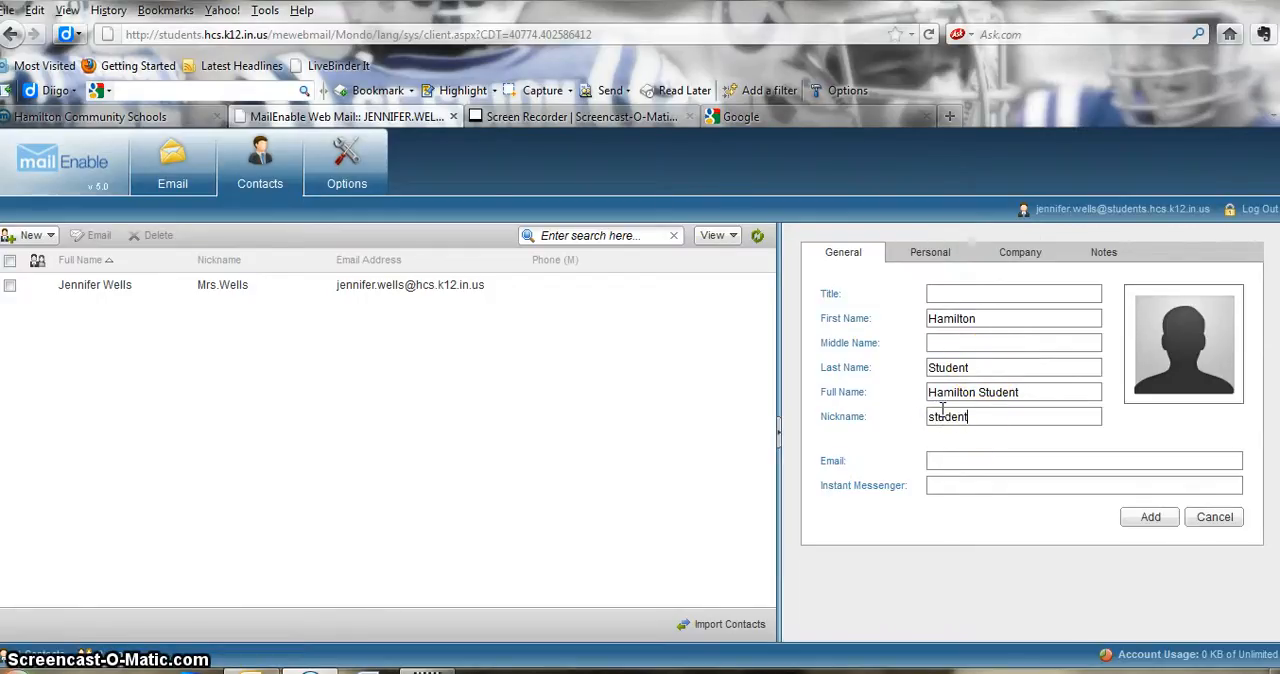
{"action": "left_click", "coordinate": [981, 438]}
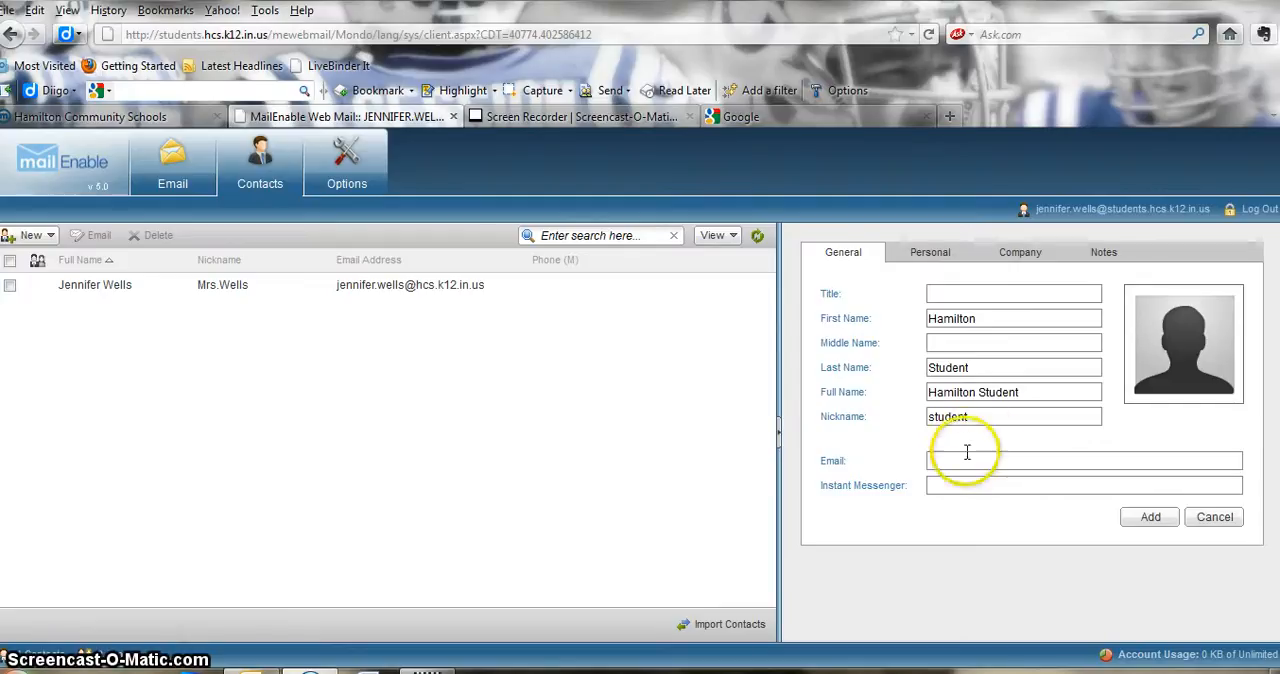
- Fill in the contact's student e-mail address, leave the instant messenger blank and add the contact
{"action": "left_click", "coordinate": [960, 460]}
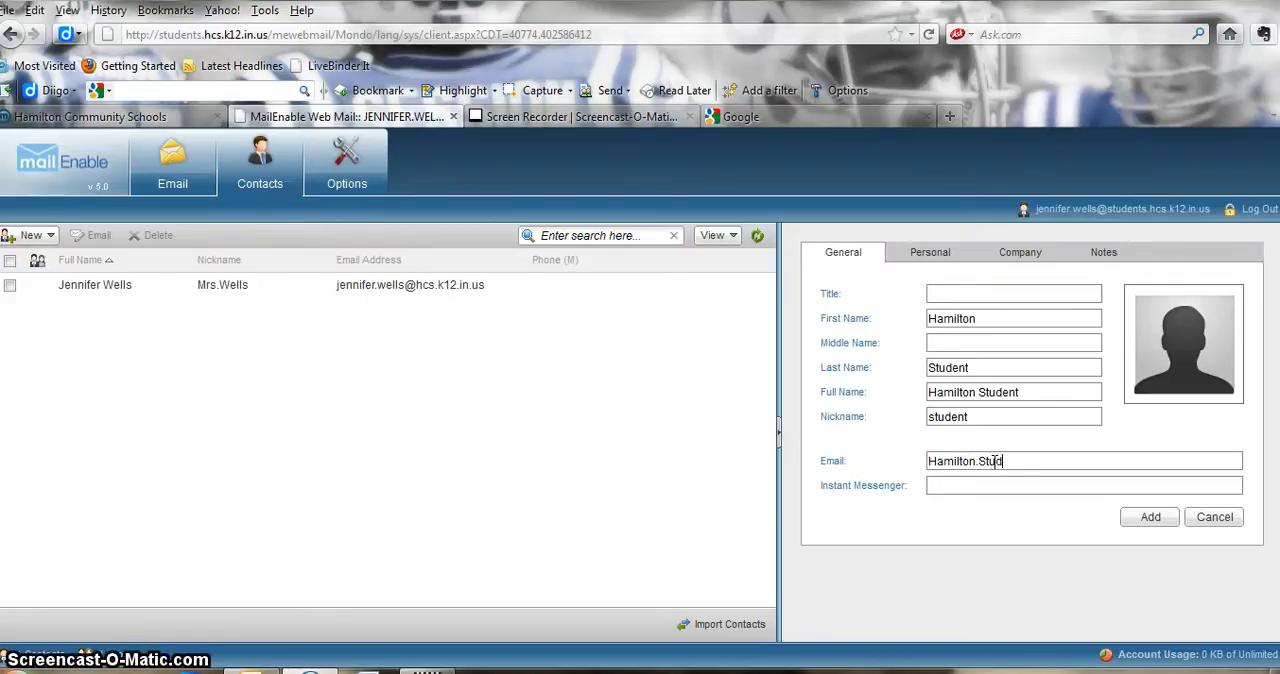
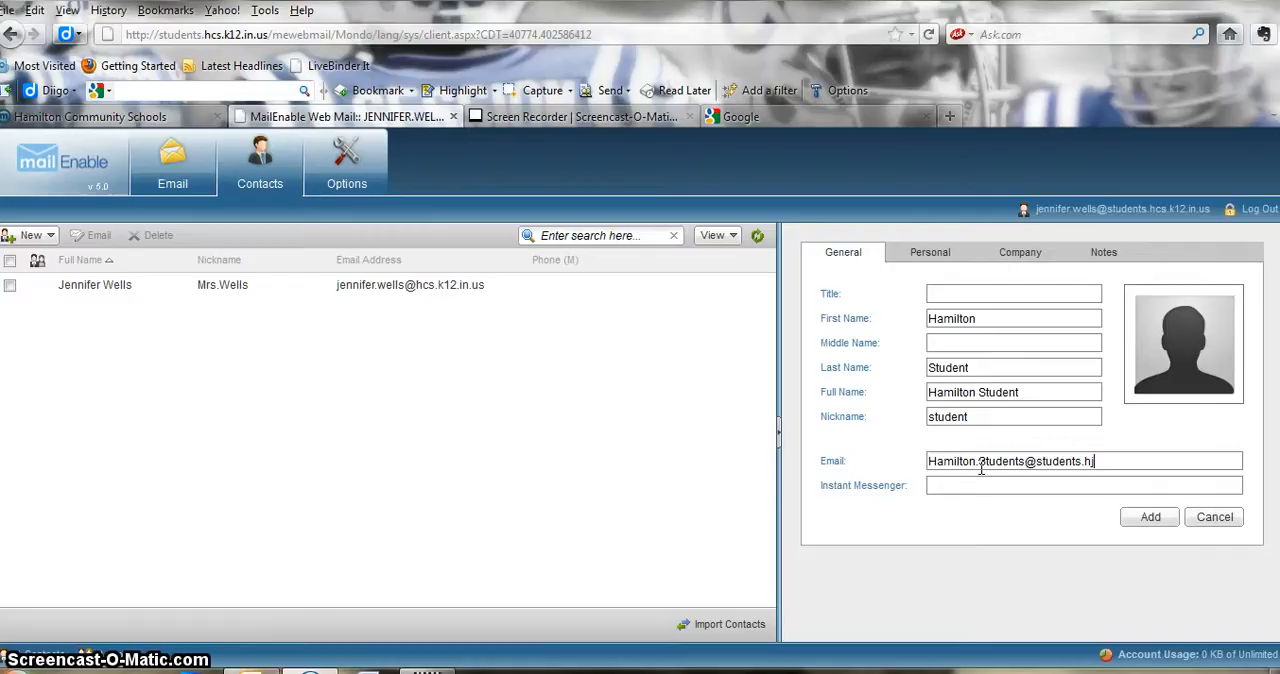
{"action": "left_click", "coordinate": [1077, 468]}
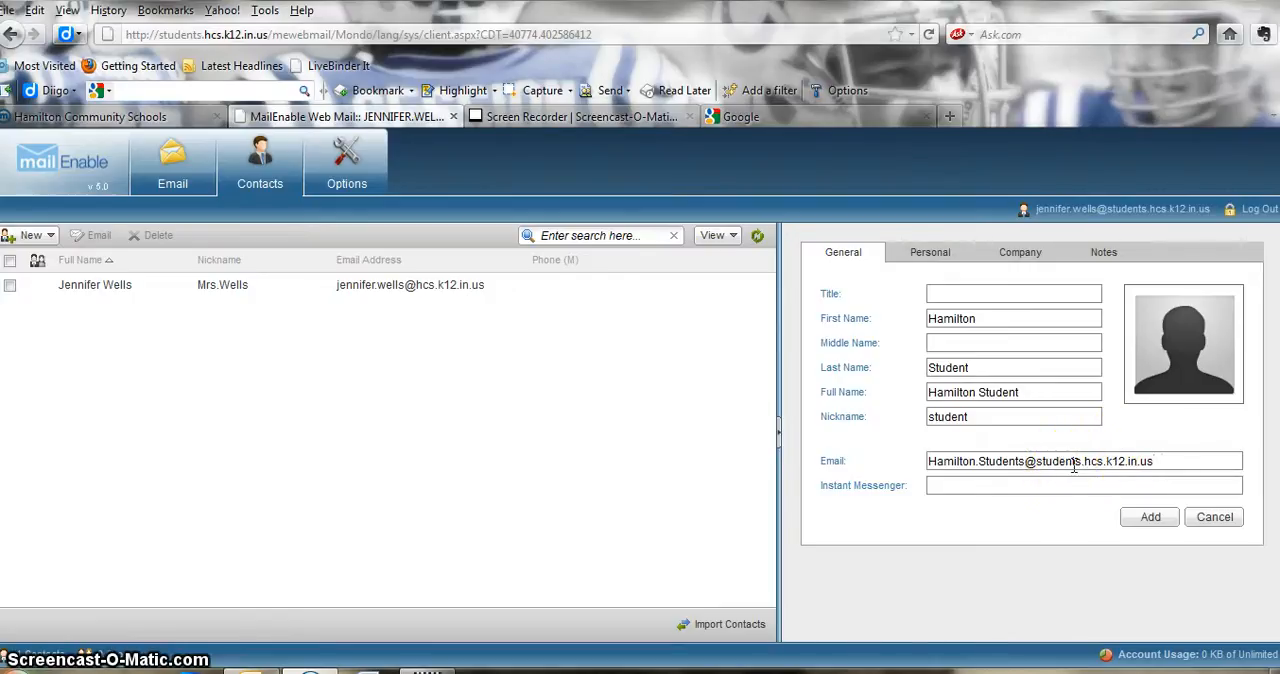
{"action": "left_click", "coordinate": [1079, 463]}
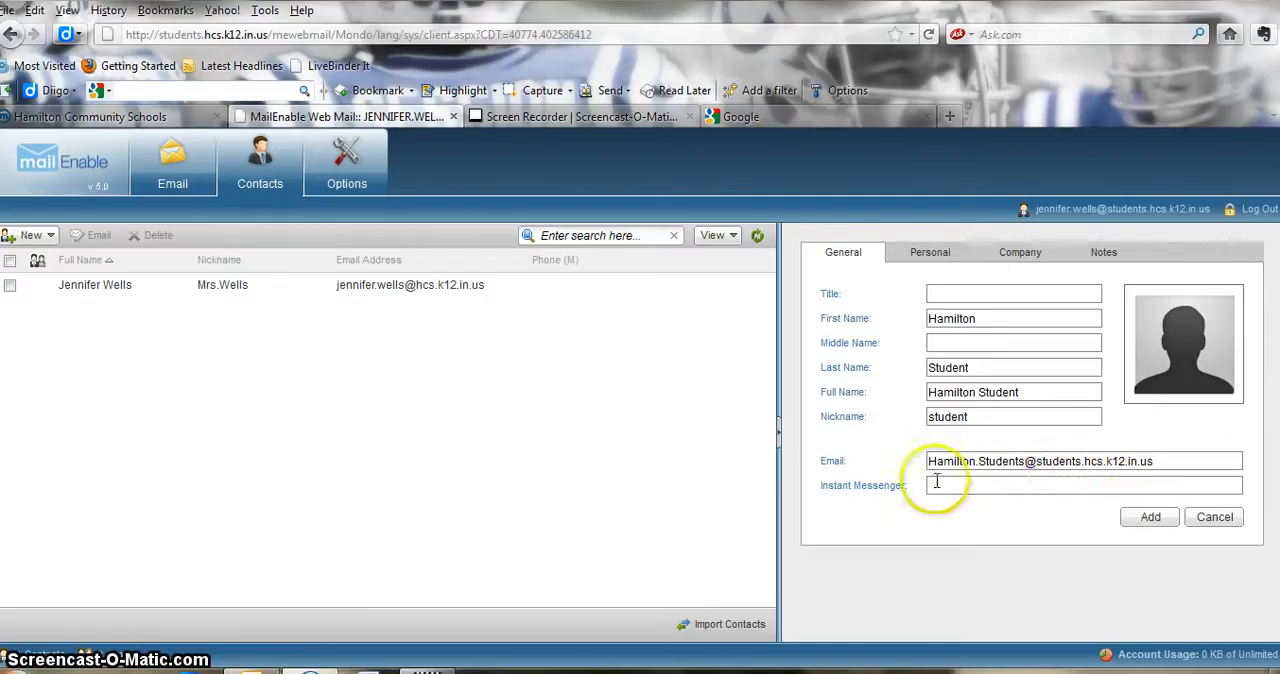
{"action": "left_click", "coordinate": [1153, 518]}
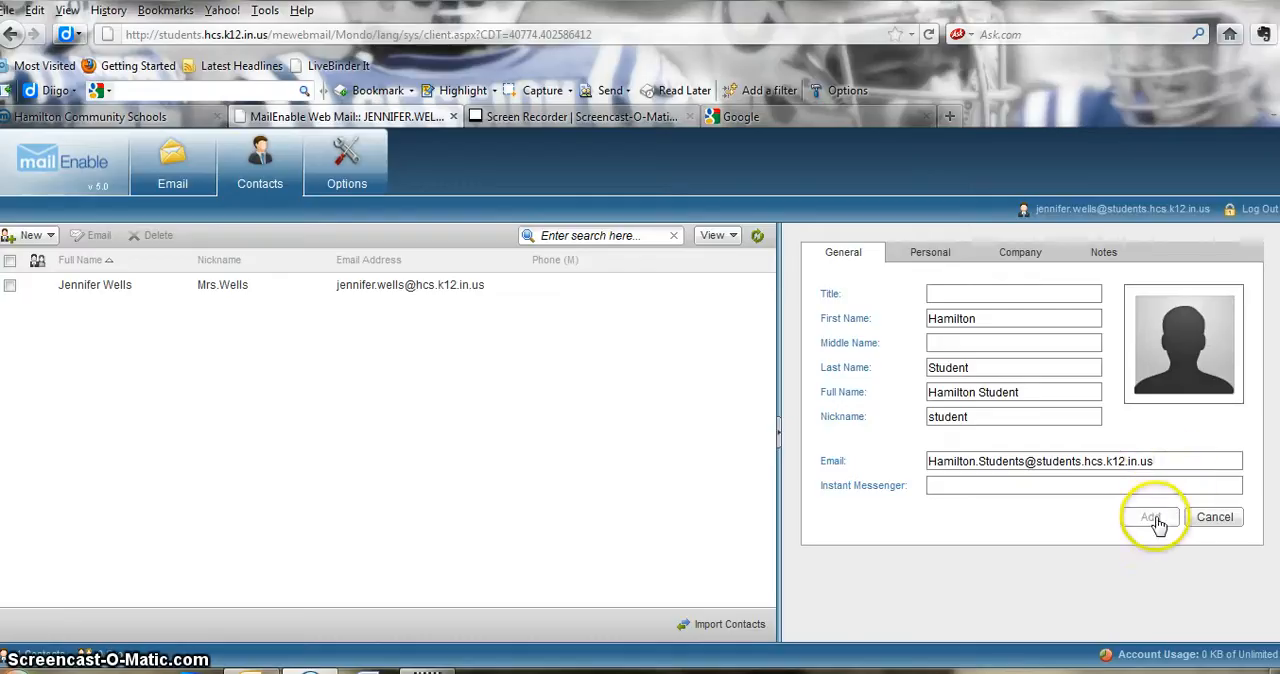
{"action": "left_click", "coordinate": [1153, 518]}
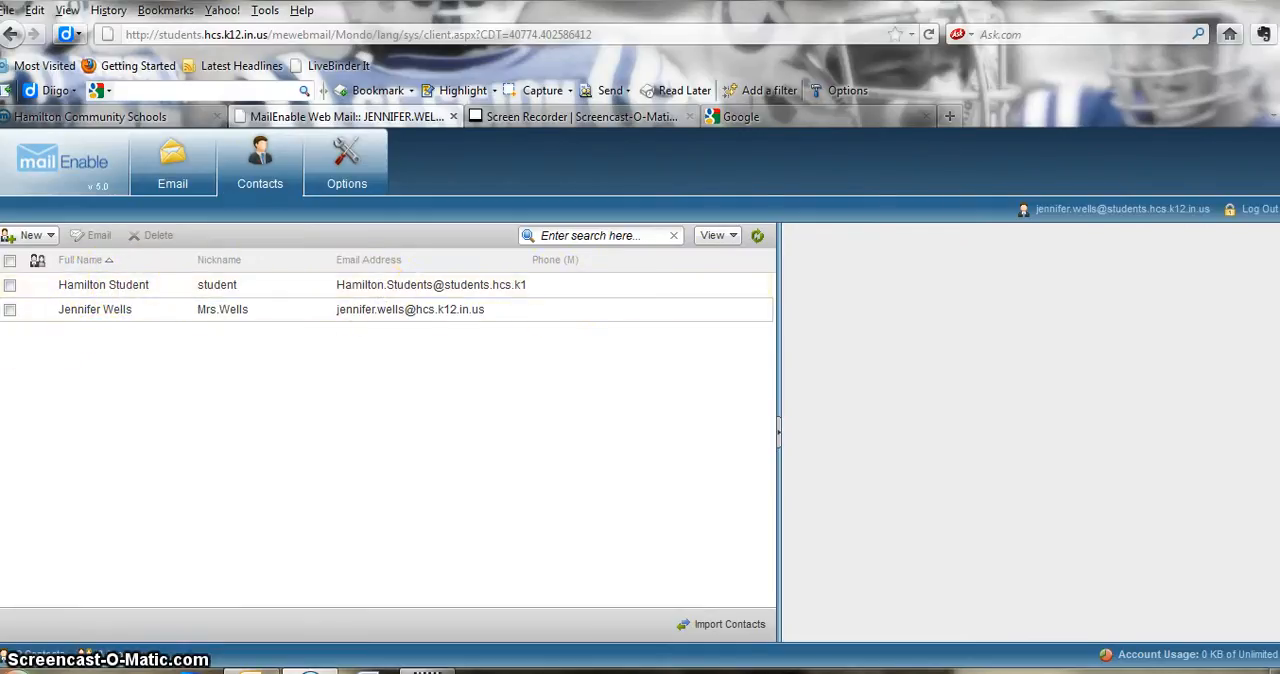
- Start a new email message and open the address book for choosing its recipients
{"action": "left_click", "coordinate": [172, 166]}
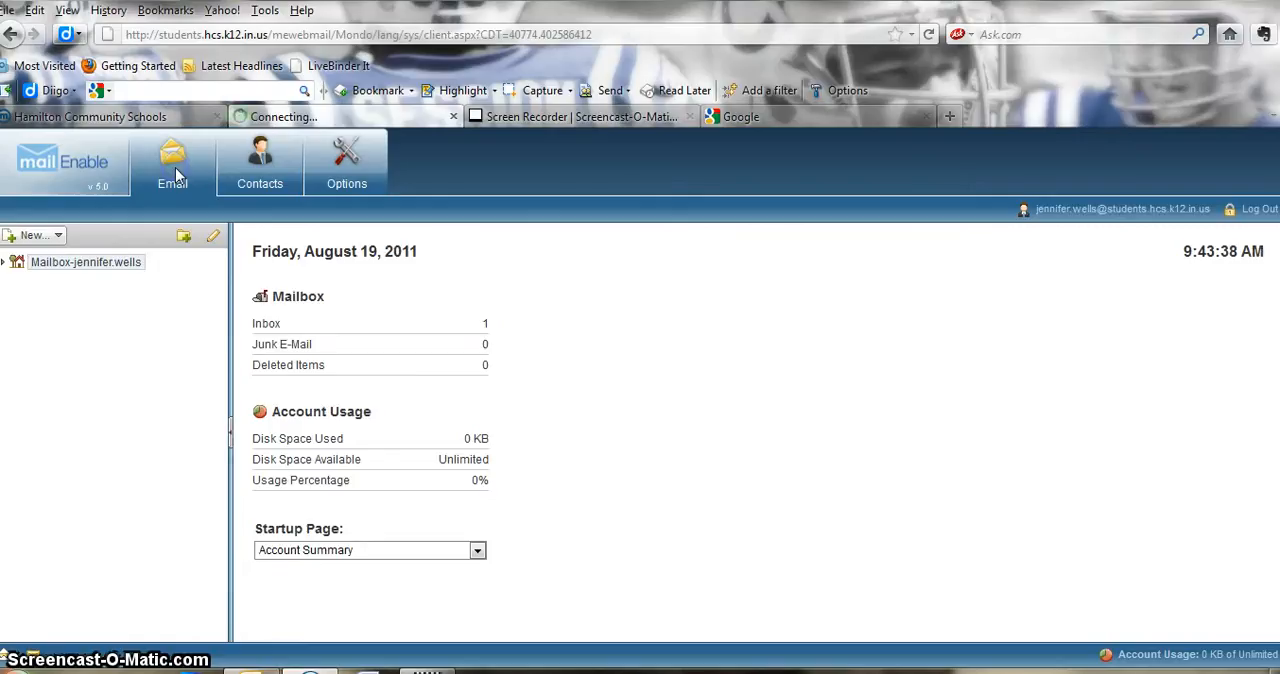
{"action": "left_click", "coordinate": [57, 235]}
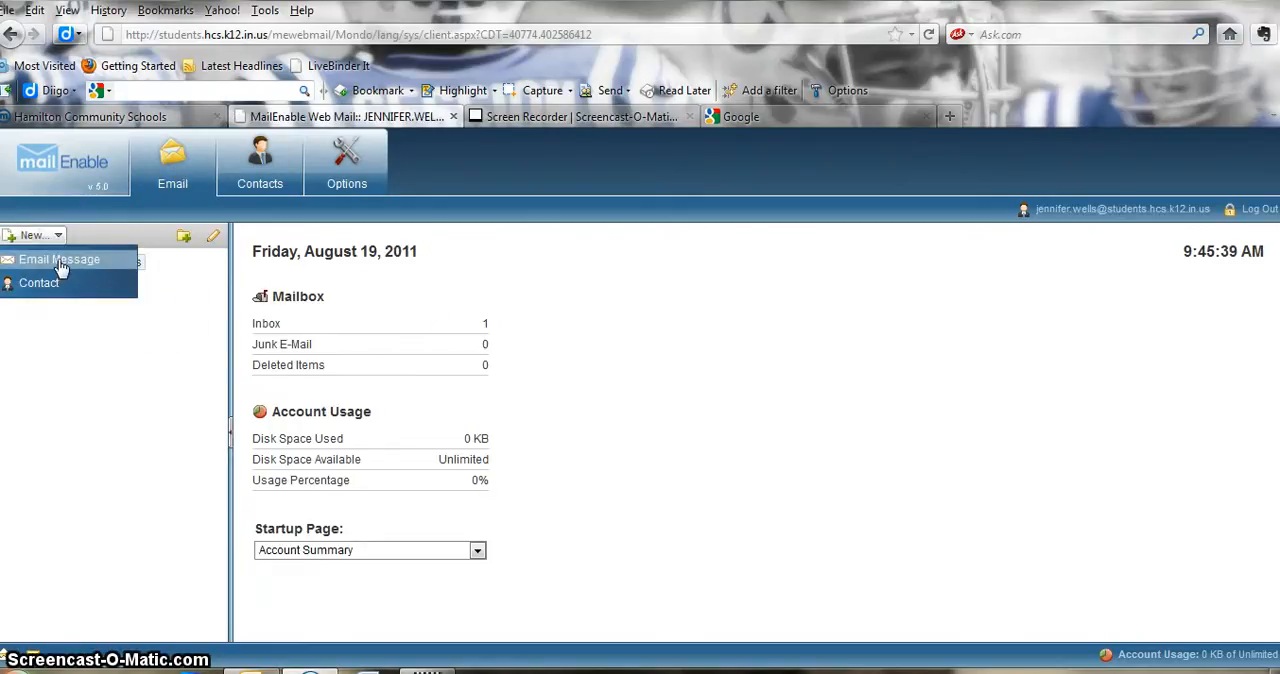
{"action": "left_click", "coordinate": [60, 265]}
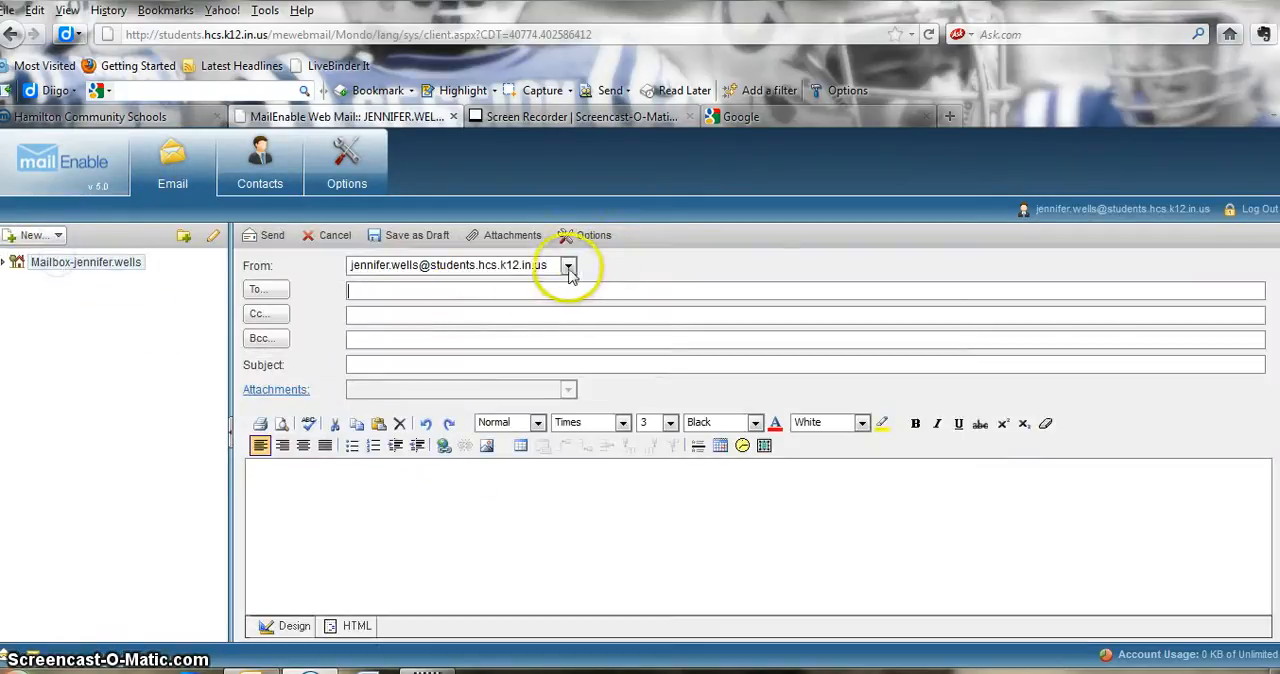
{"action": "left_click", "coordinate": [262, 293]}
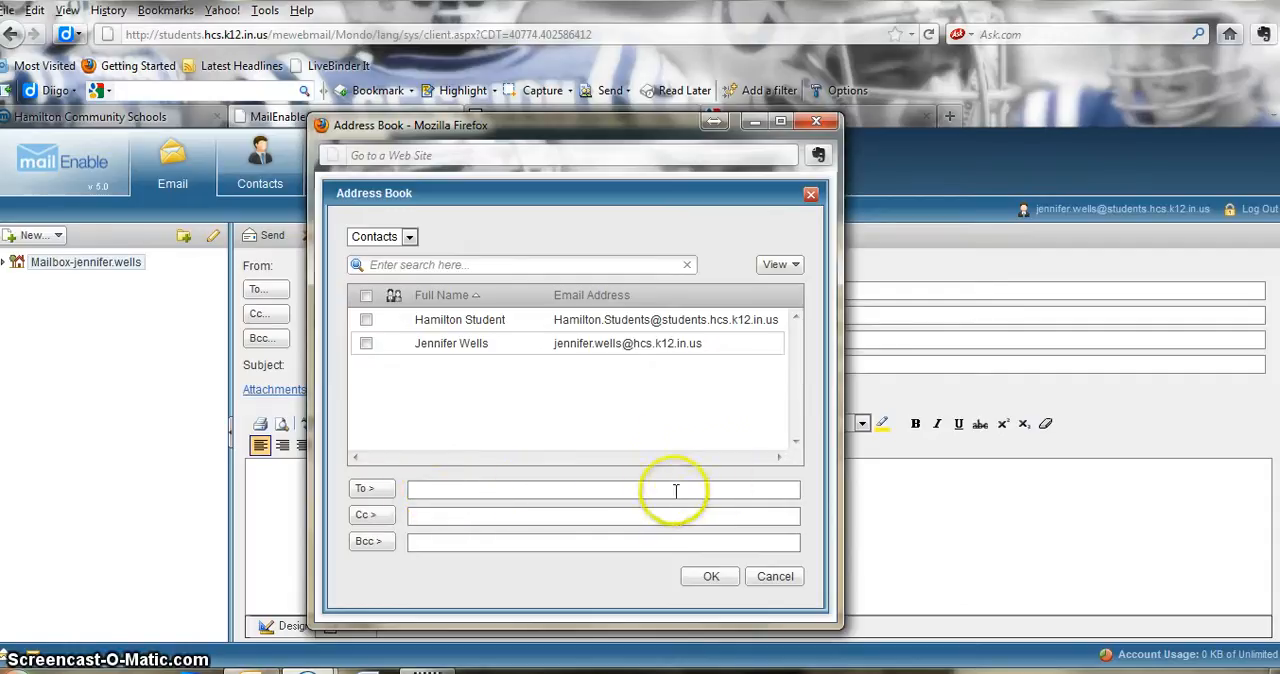
{"action": "left_click", "coordinate": [592, 491]}
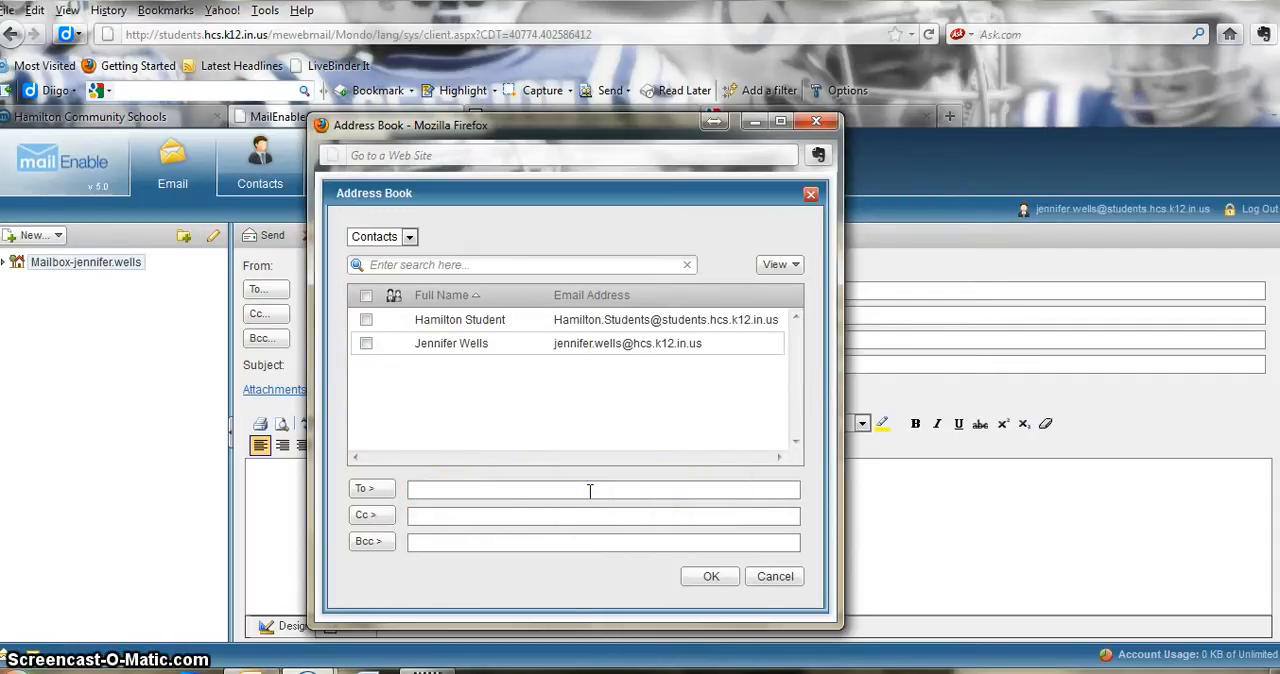
{"action": "left_click", "coordinate": [594, 488]}
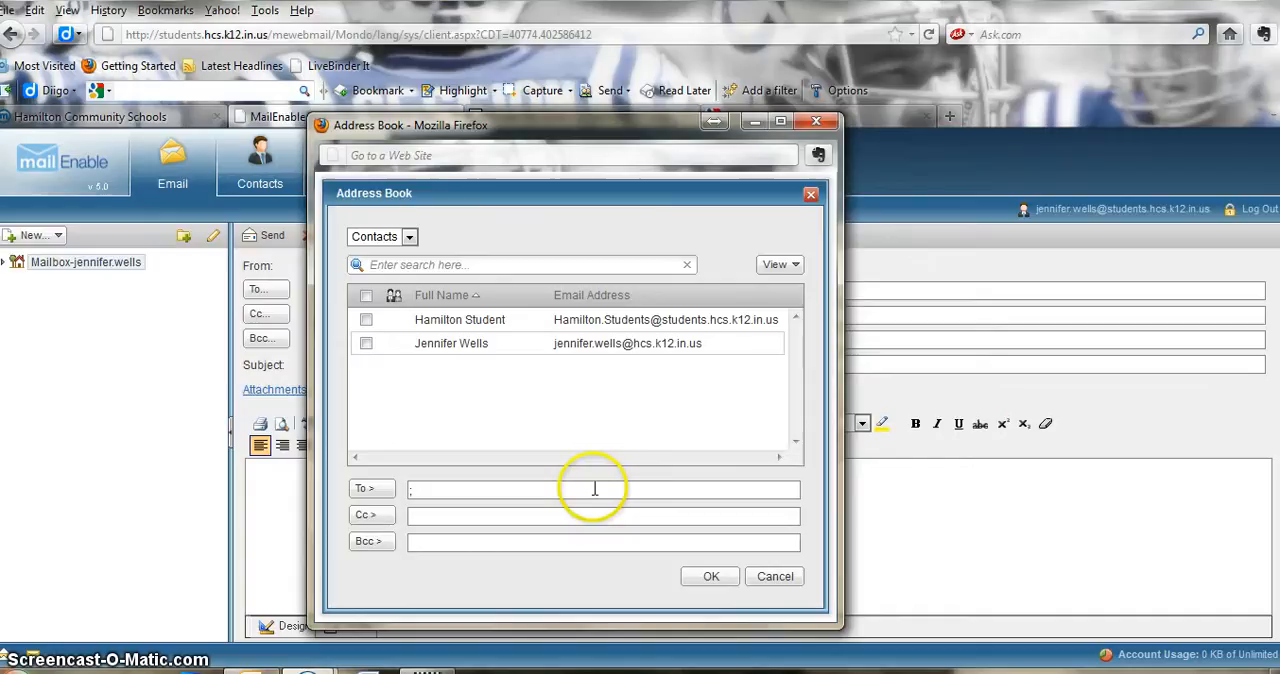
{"action": "left_click", "coordinate": [362, 517]}
{"action": "left_click", "coordinate": [366, 541]}
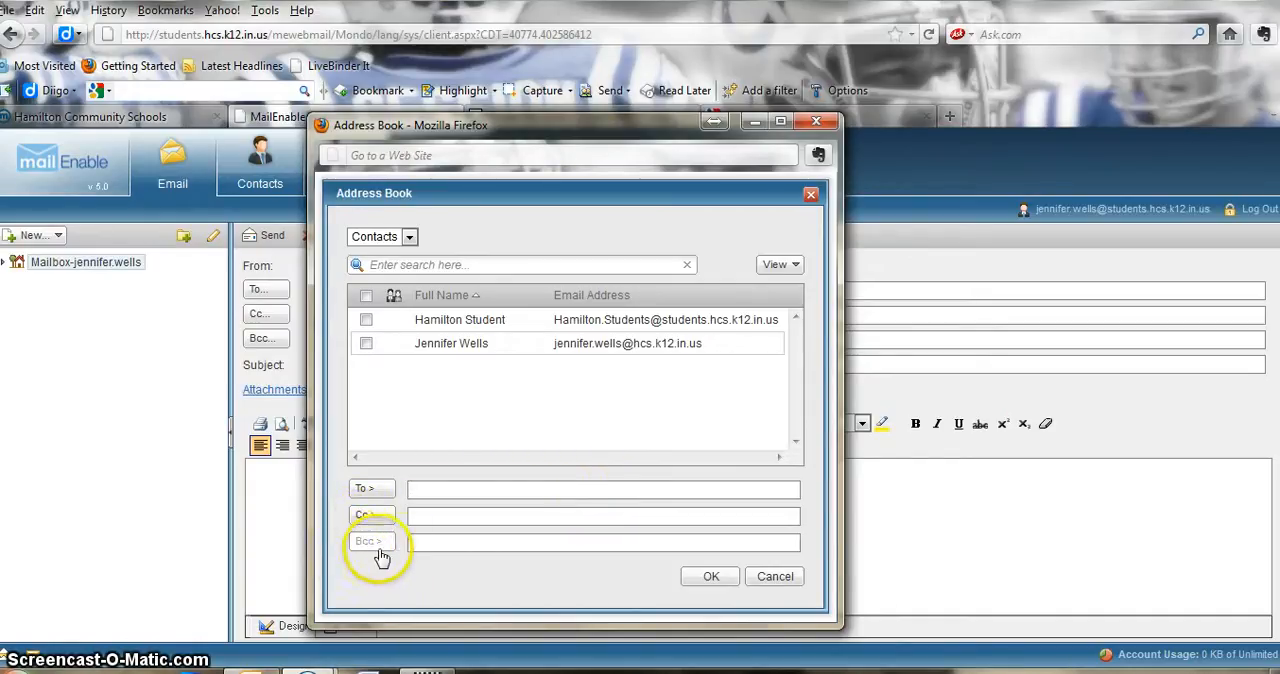
{"action": "left_click", "coordinate": [381, 492]}
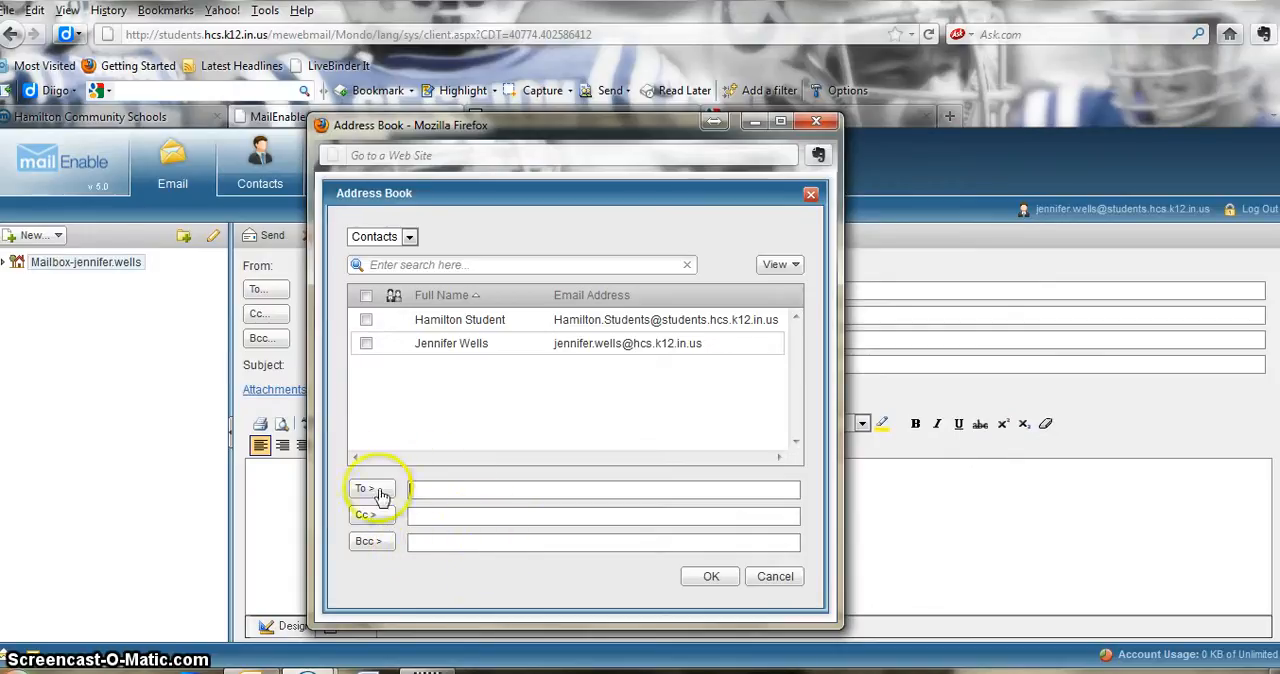
{"action": "left_click", "coordinate": [420, 495]}
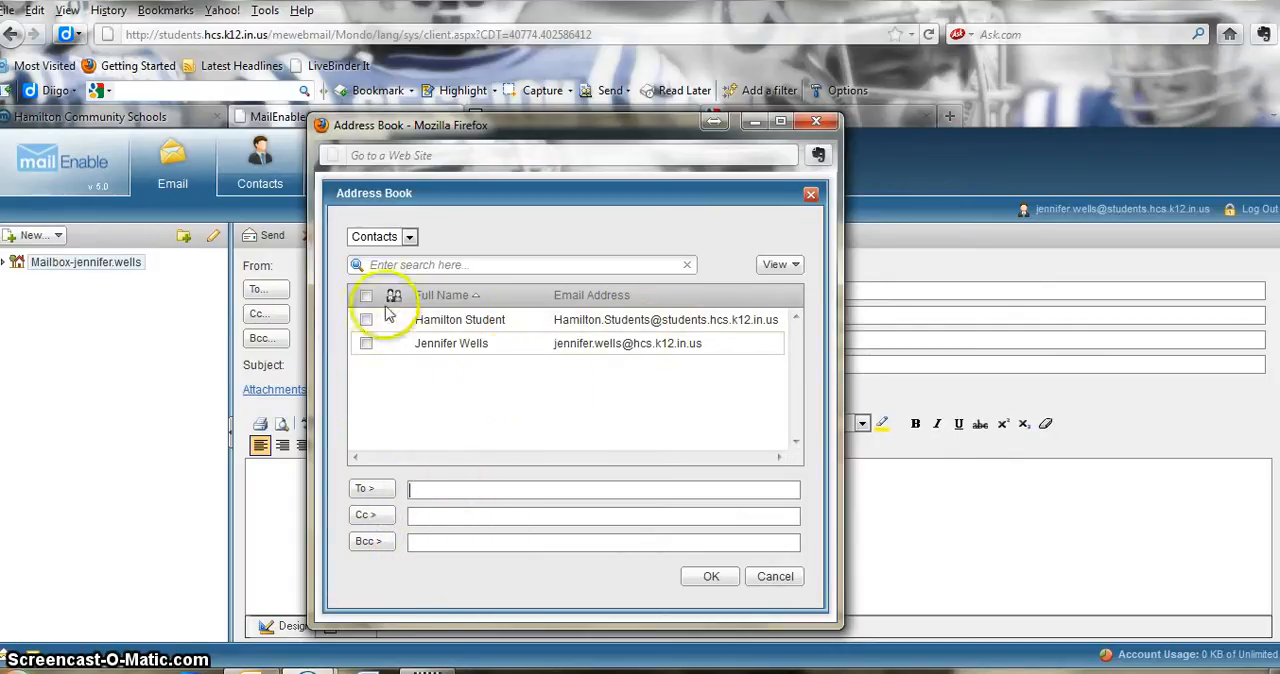
- Select both contacts in the address book as To recipients of the new message, and cancel the message, discarding its unsaved changes
{"action": "left_click", "coordinate": [366, 319]}
{"action": "left_click", "coordinate": [366, 343]}
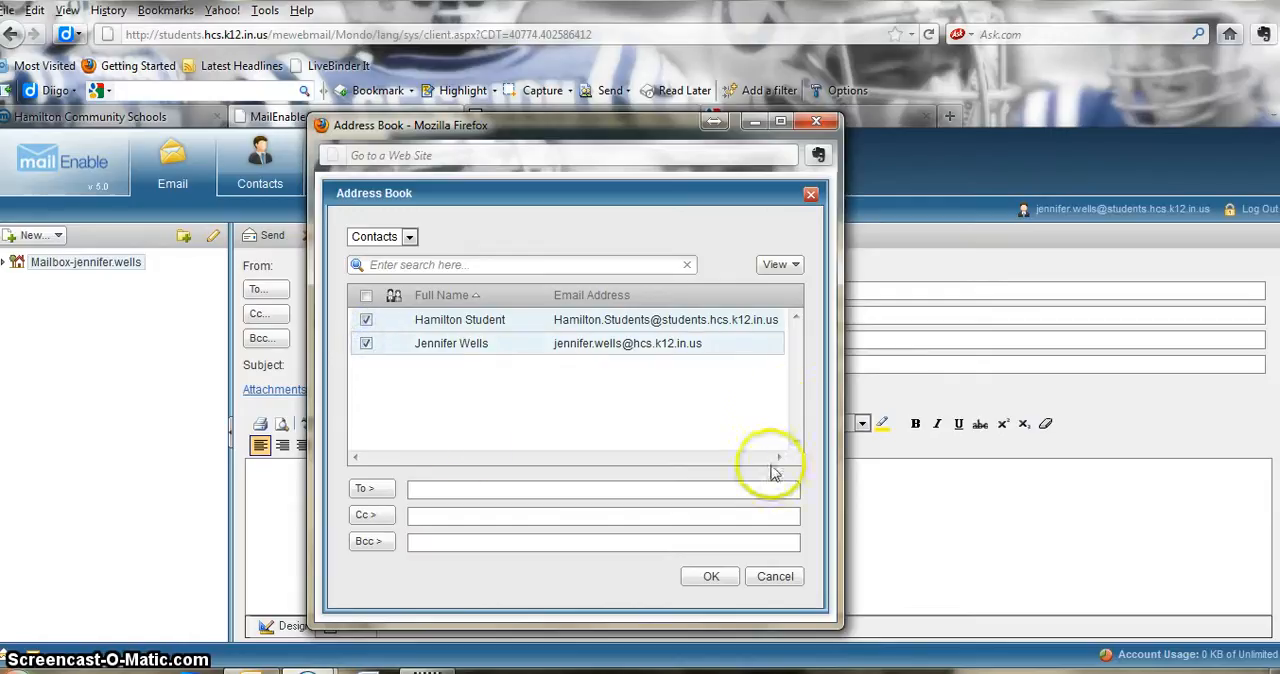
{"action": "left_click", "coordinate": [711, 580]}
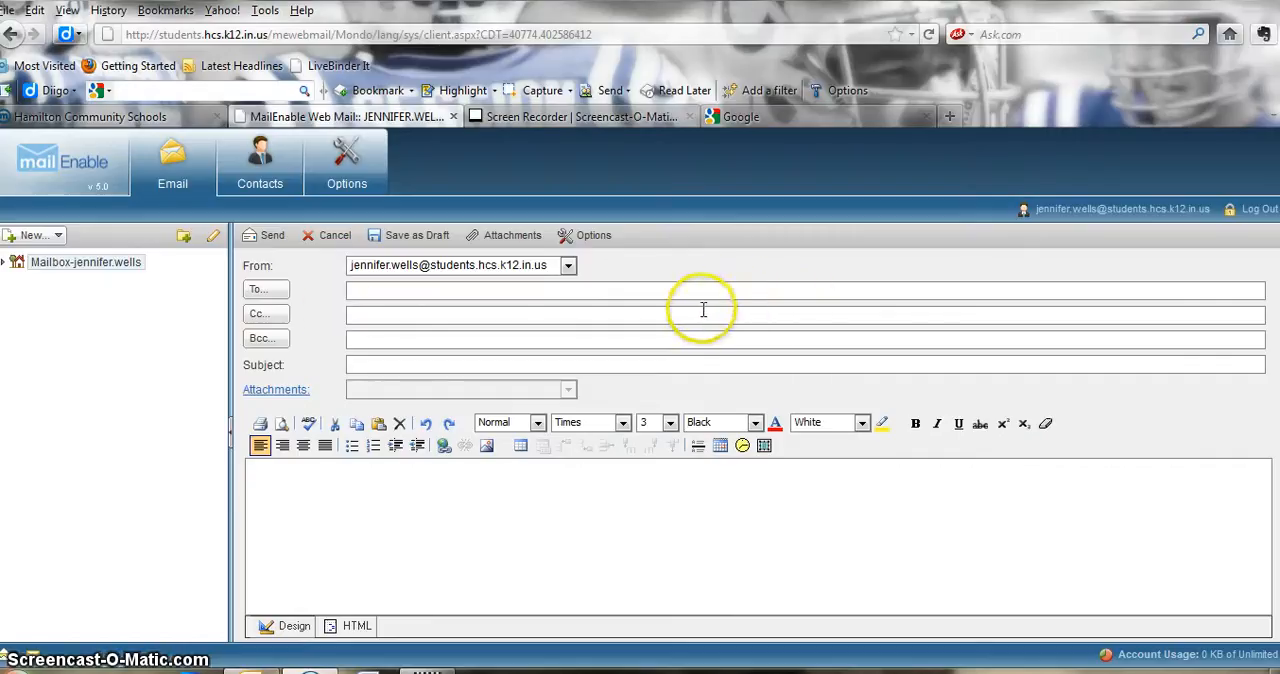
{"action": "left_click", "coordinate": [256, 293]}
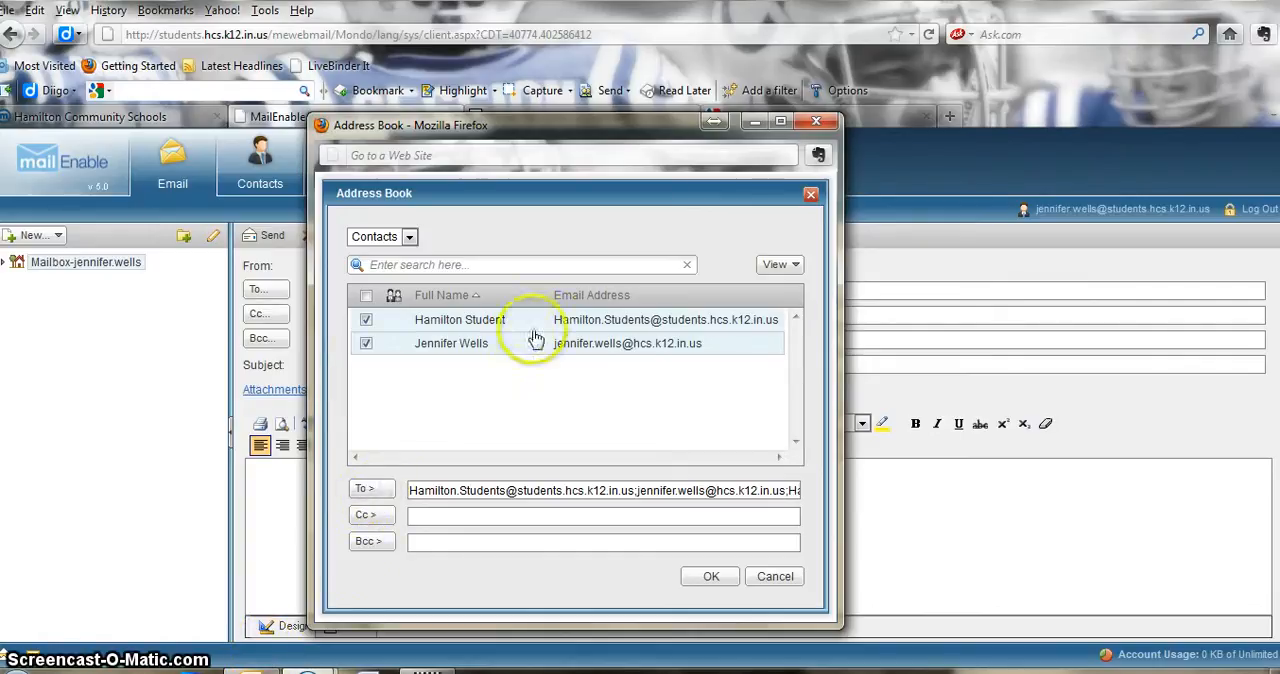
{"action": "left_click", "coordinate": [716, 577]}
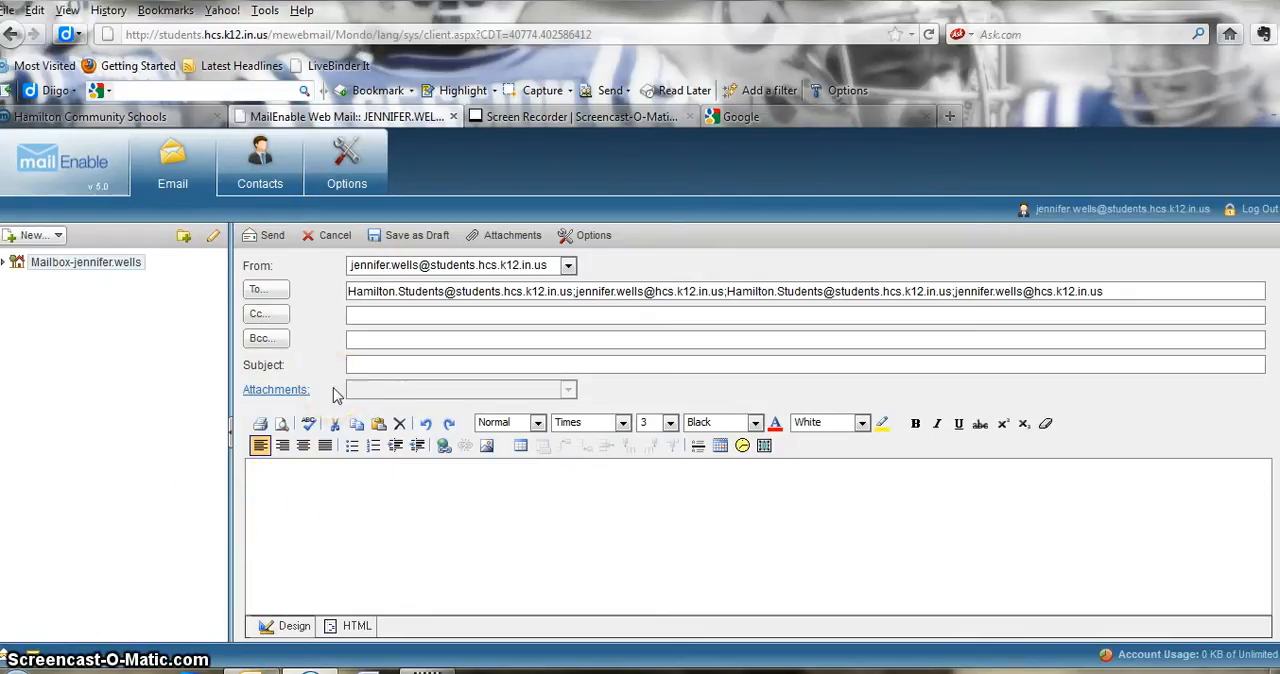
{"action": "left_click", "coordinate": [328, 240]}
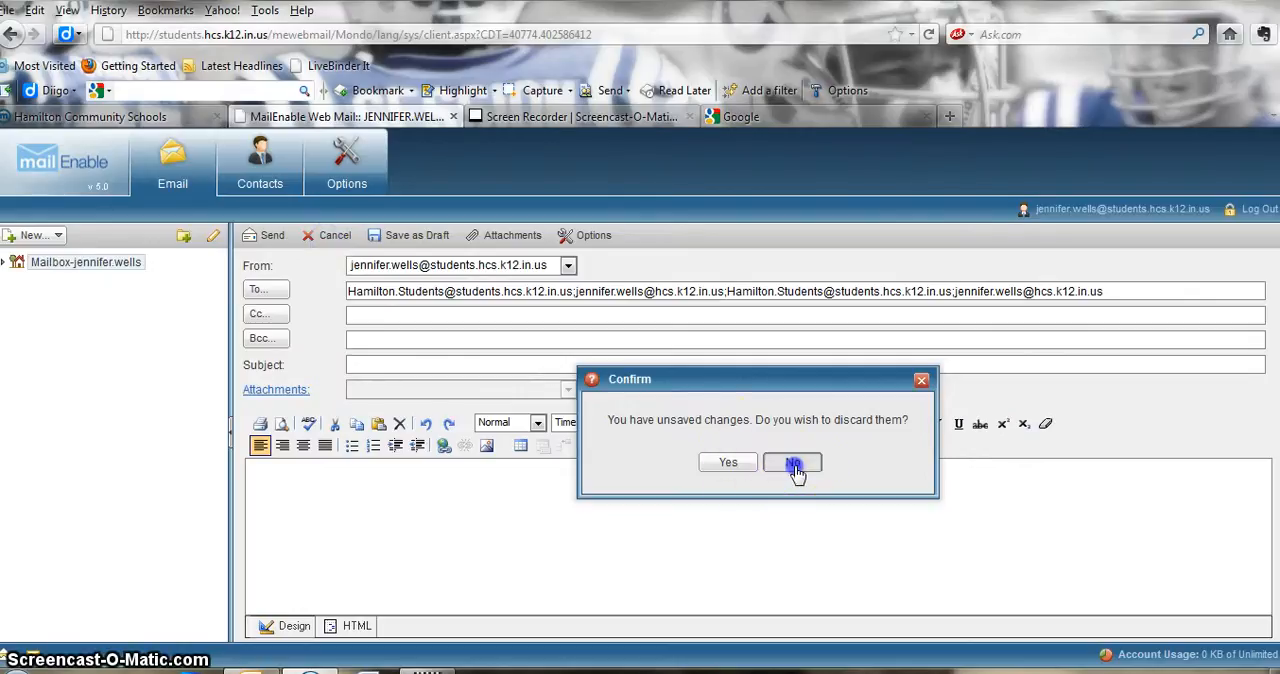
{"action": "left_click", "coordinate": [726, 463]}
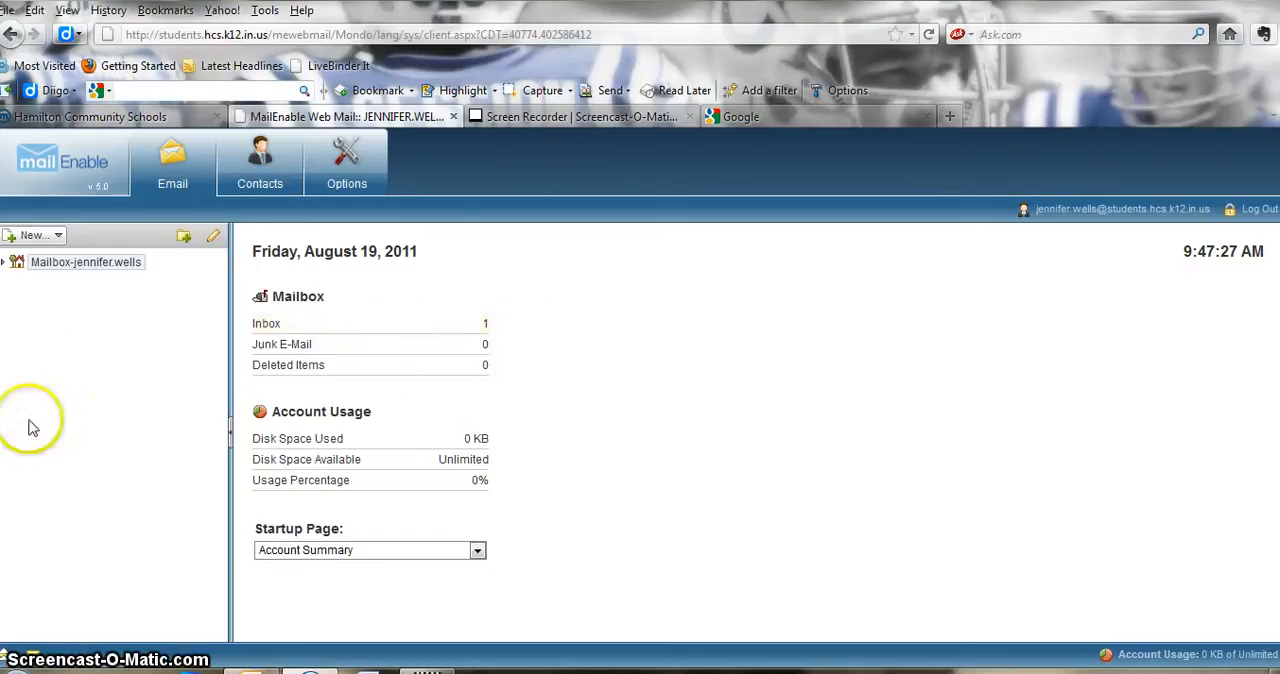
- Expand the mailbox's folder list and create a new mail folder named French 1
{"action": "left_click", "coordinate": [5, 264]}
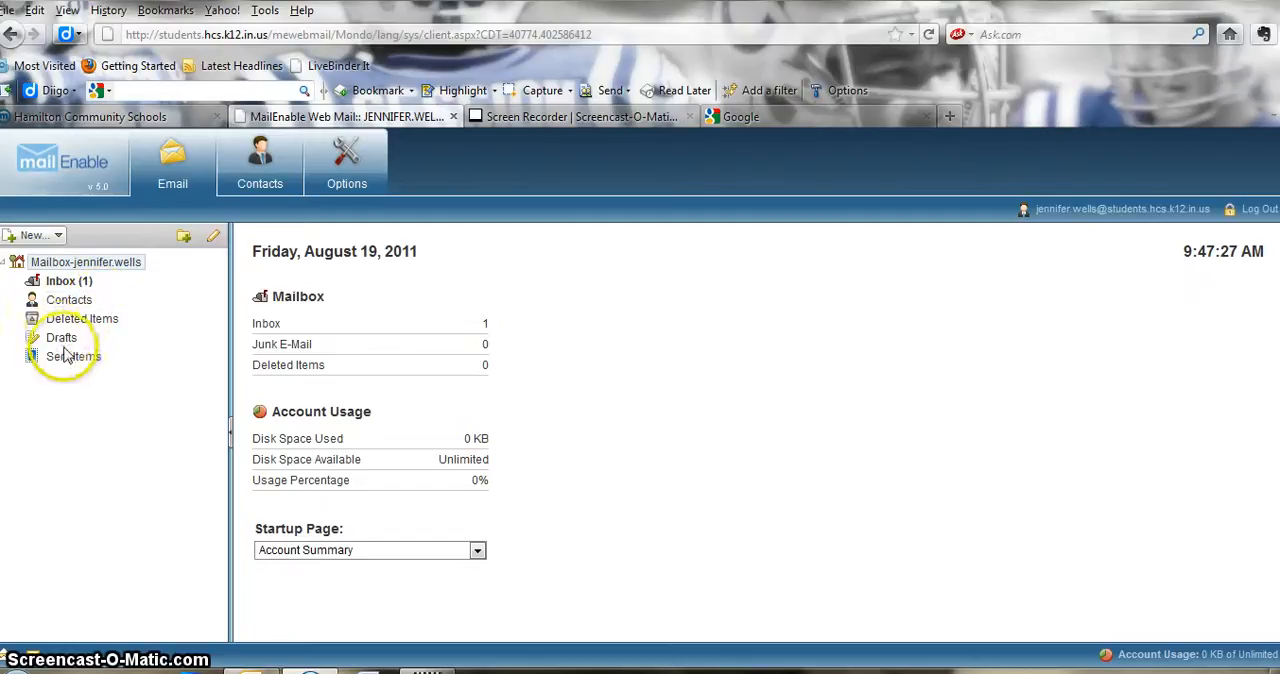
{"action": "left_click", "coordinate": [186, 237]}
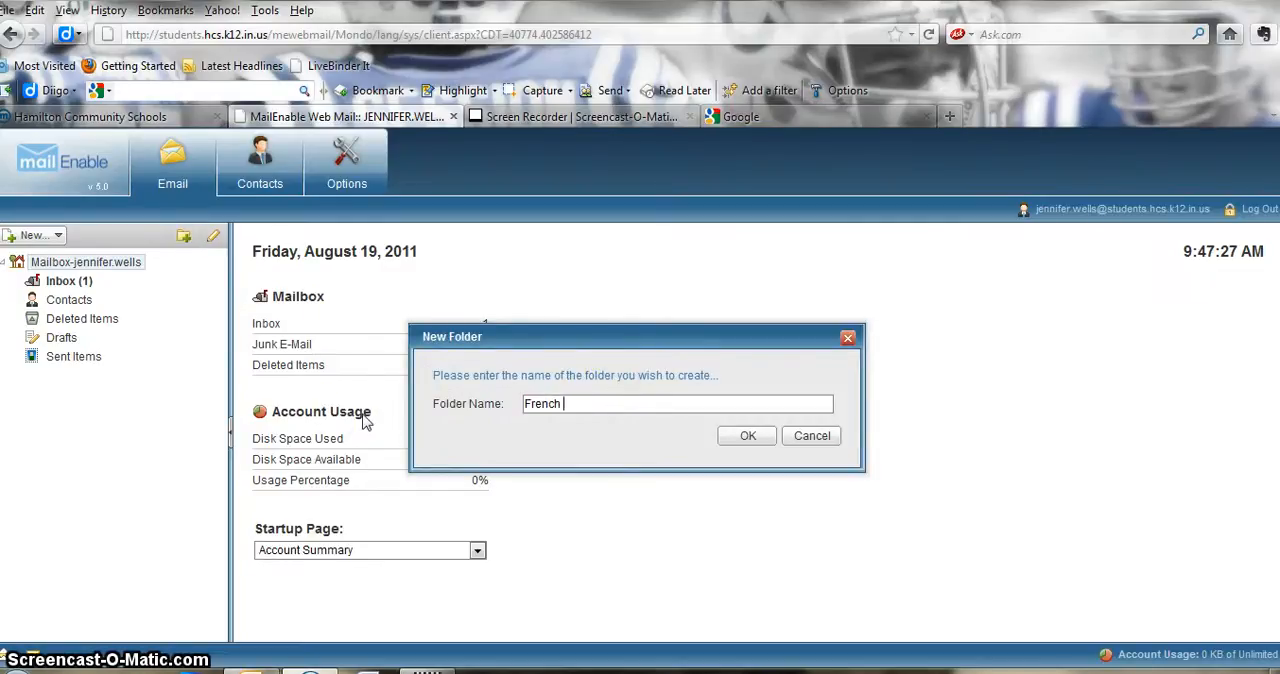
{"action": "left_click", "coordinate": [745, 437]}
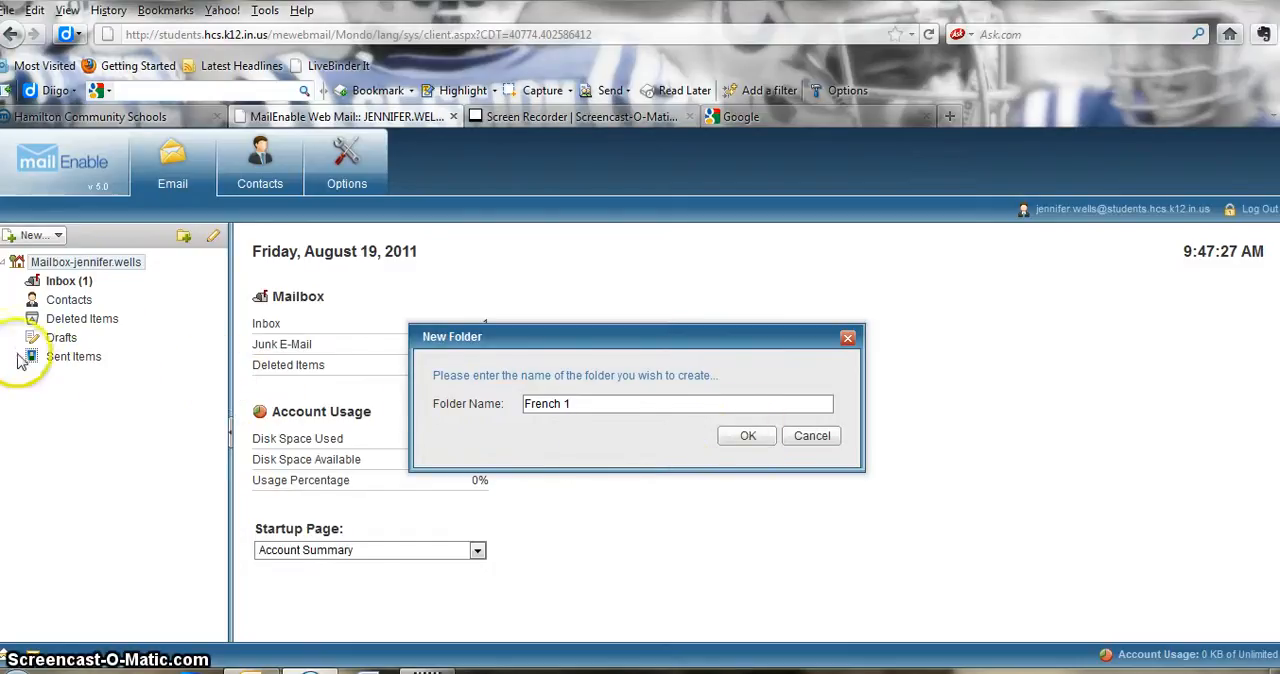
{"action": "left_click", "coordinate": [745, 443]}
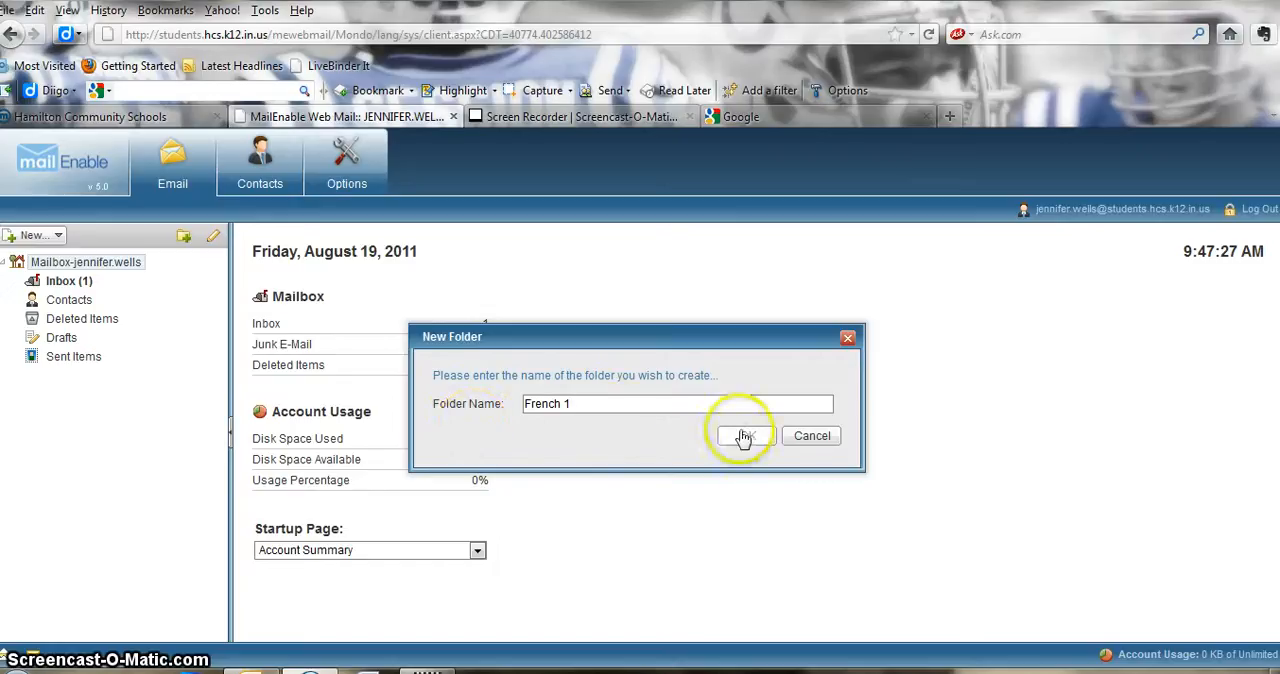
{"action": "left_click", "coordinate": [750, 440]}
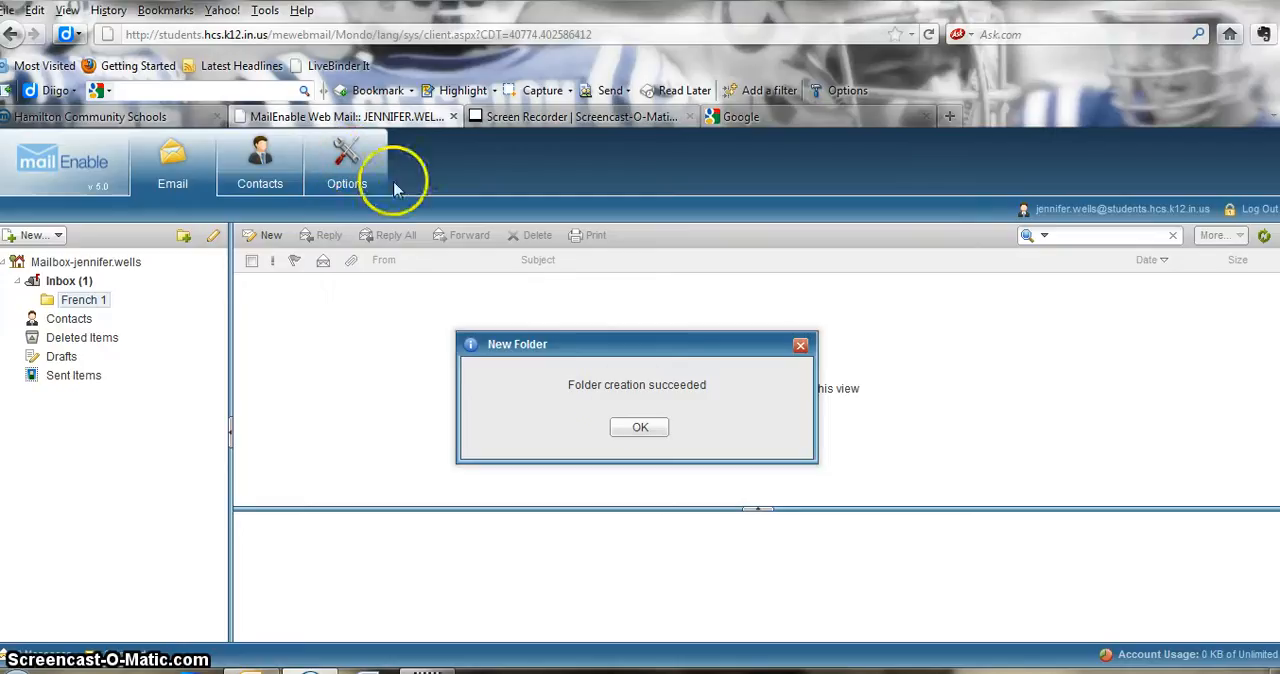
{"action": "left_click", "coordinate": [645, 428]}
- Examine the webmail's general account and regional options, and the mail options for the editor and email signature
{"action": "left_click", "coordinate": [350, 168]}
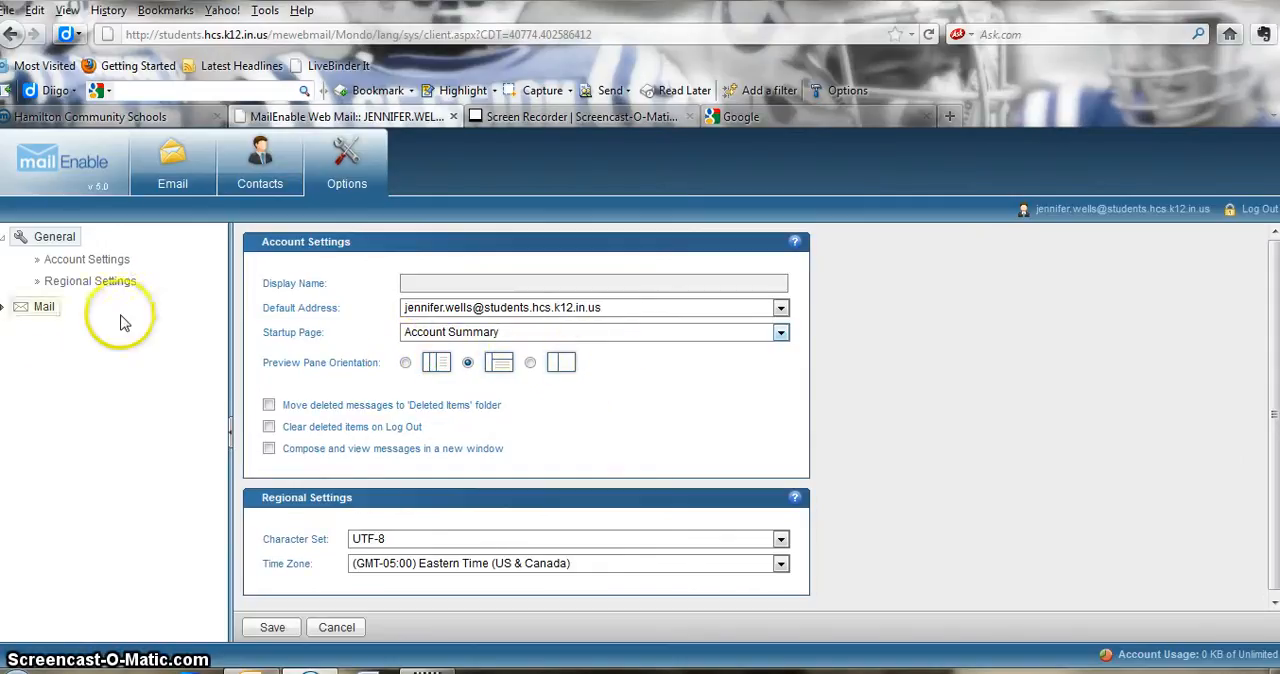
{"action": "scroll", "coordinate": [514, 523], "scroll_direction": "down", "scroll_amount": 1}
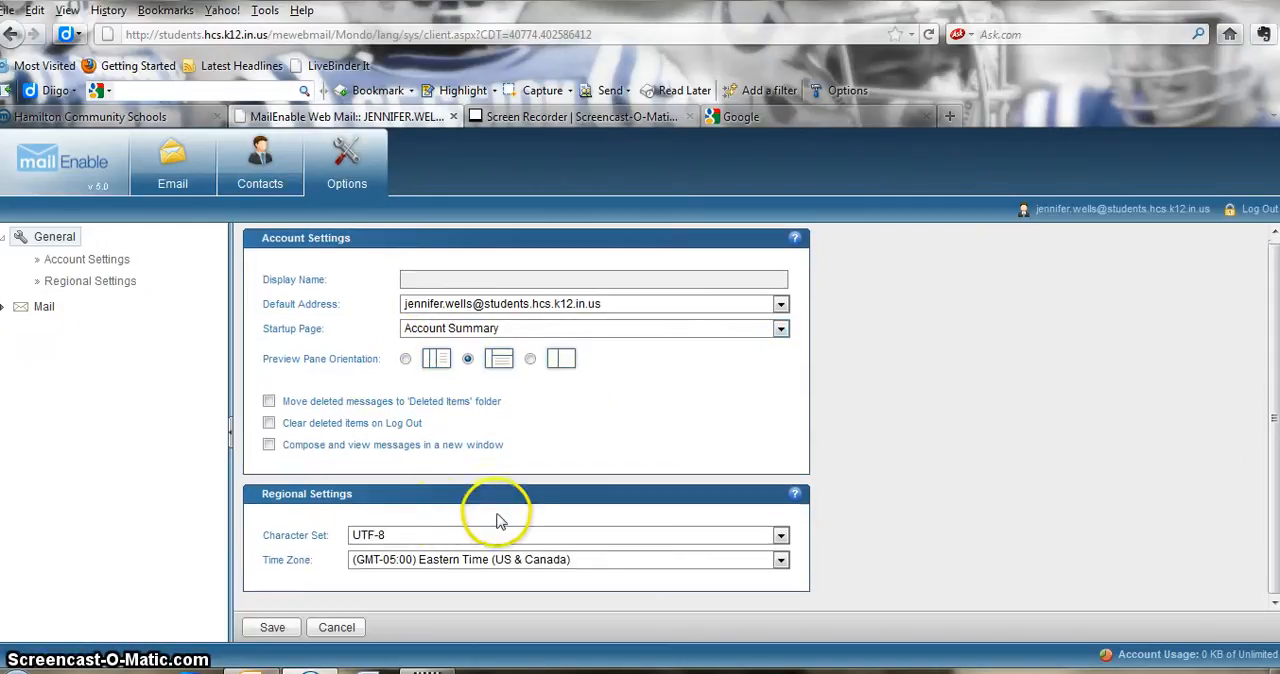
{"action": "left_click", "coordinate": [47, 307]}
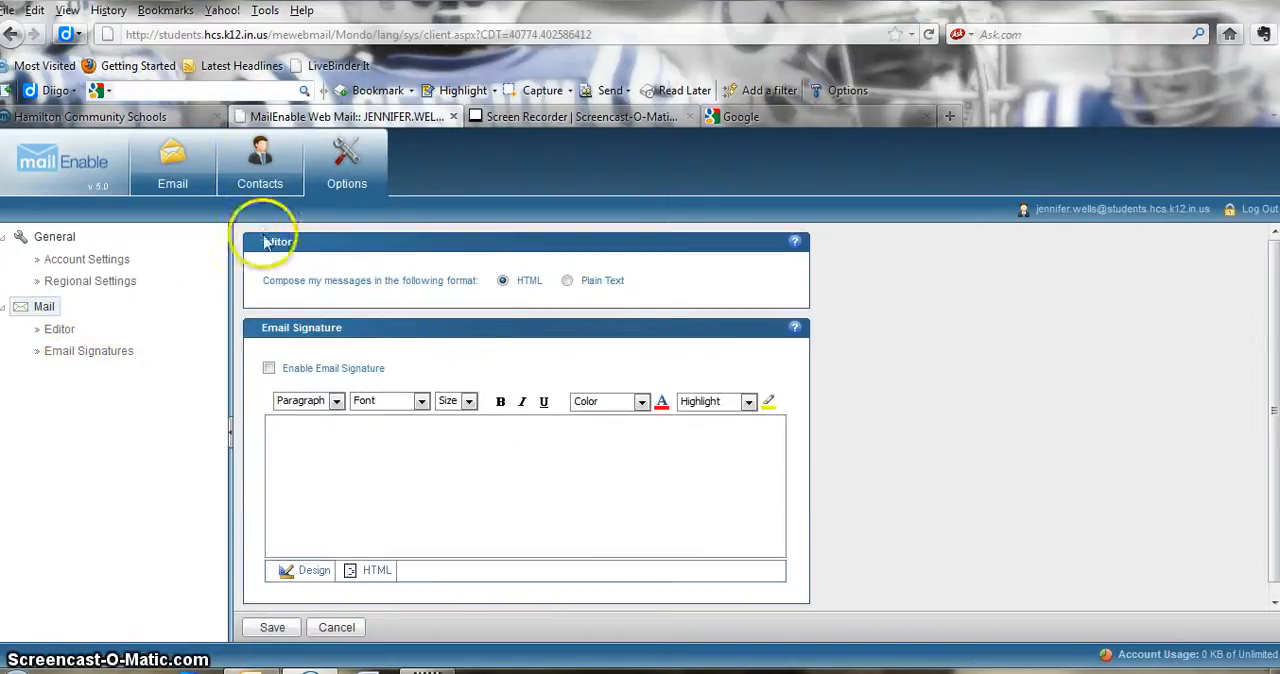
- Return to the email inbox and close the webmail page
{"action": "left_click", "coordinate": [162, 170]}
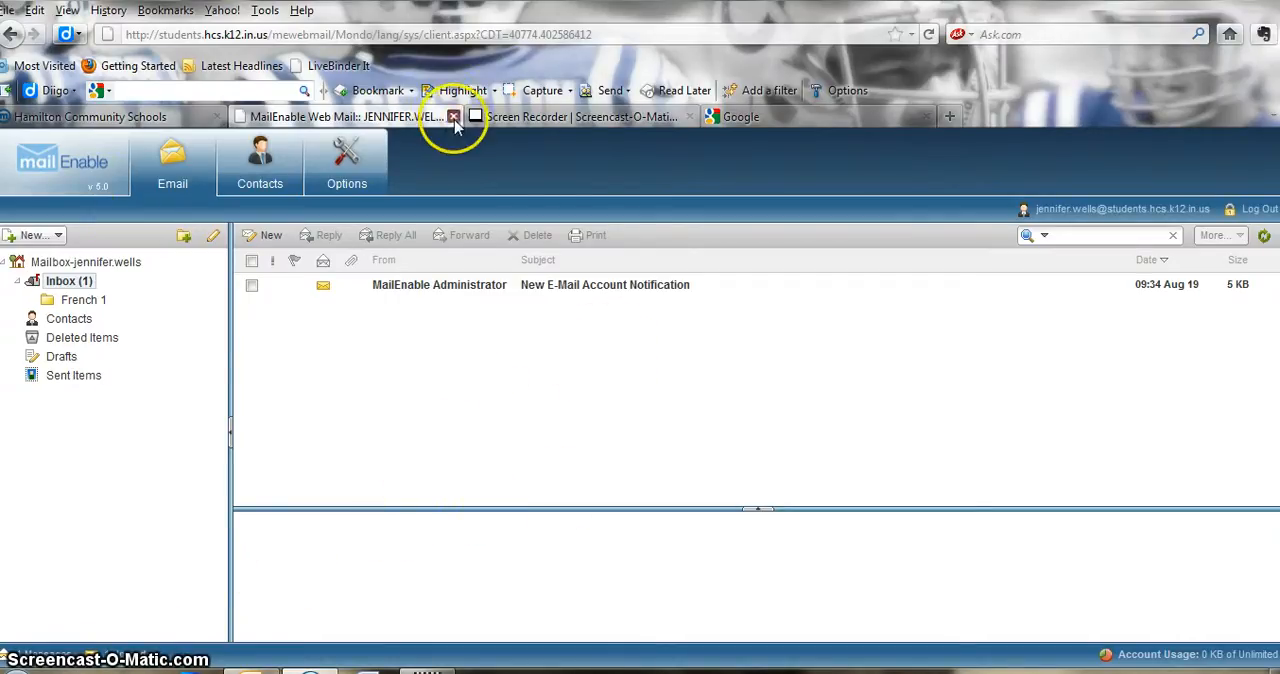
{"action": "left_click", "coordinate": [454, 117]}
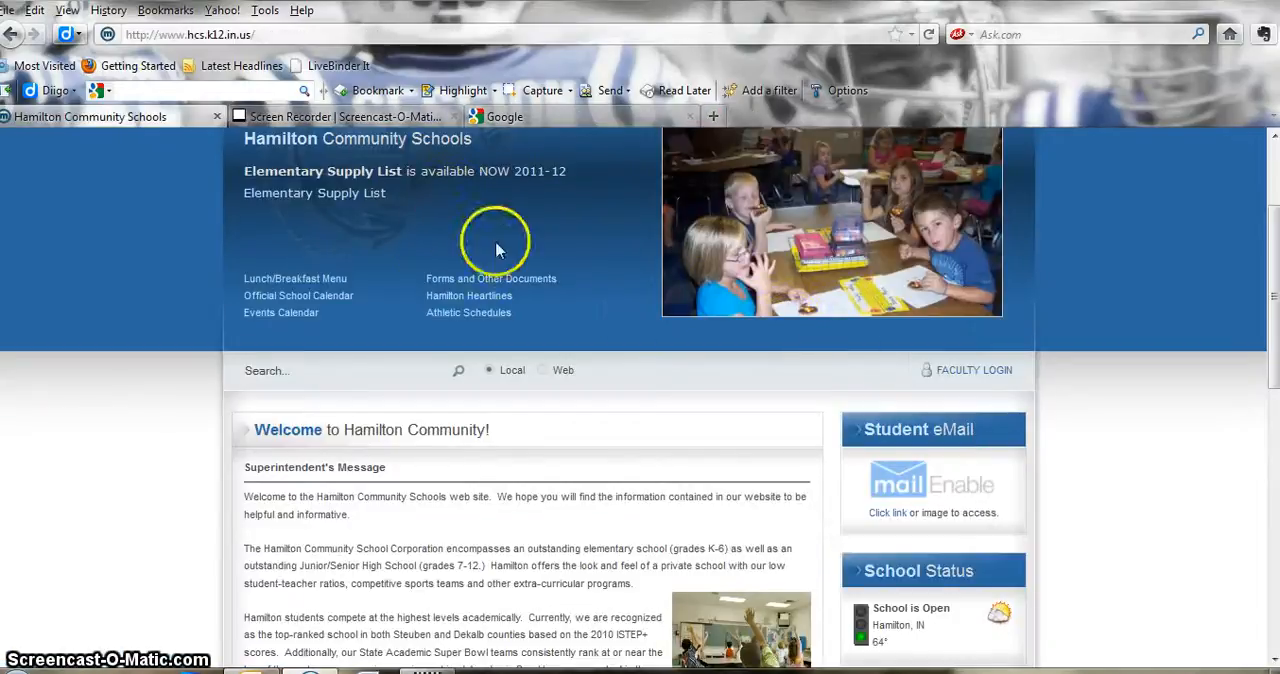